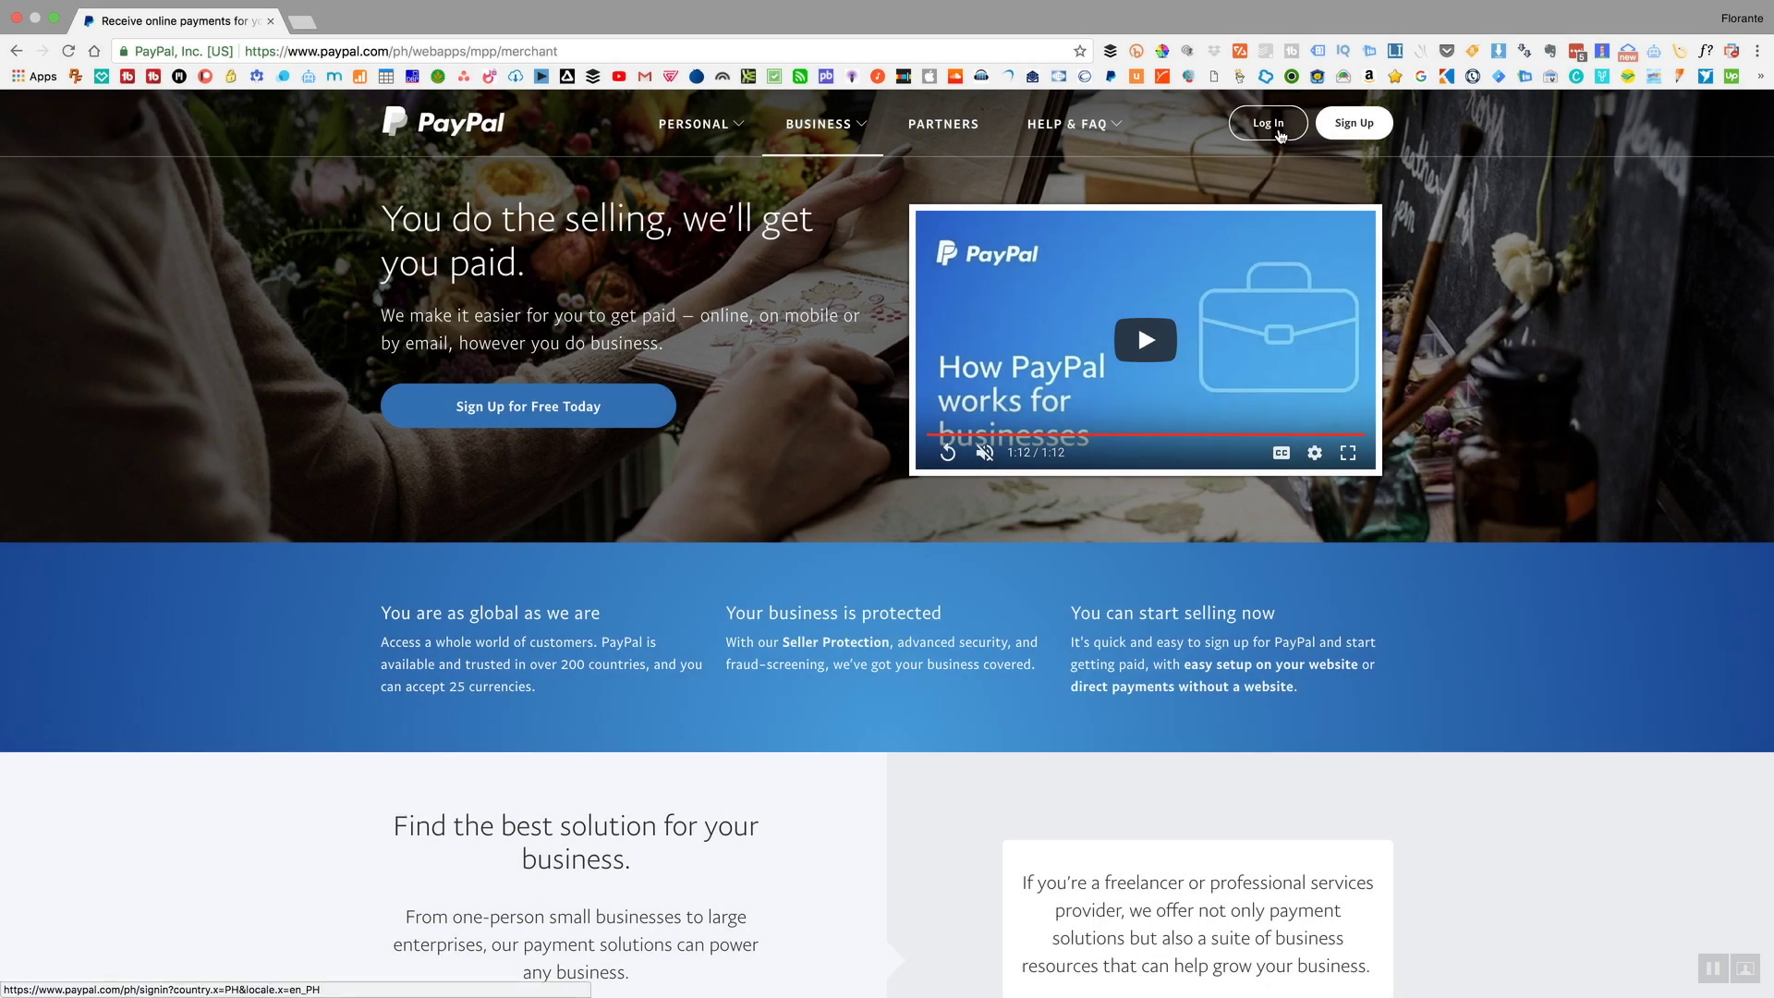
Step: Log in to the PayPal account and open its profile and settings
{"action": "left_click", "coordinate": [1280, 136]}
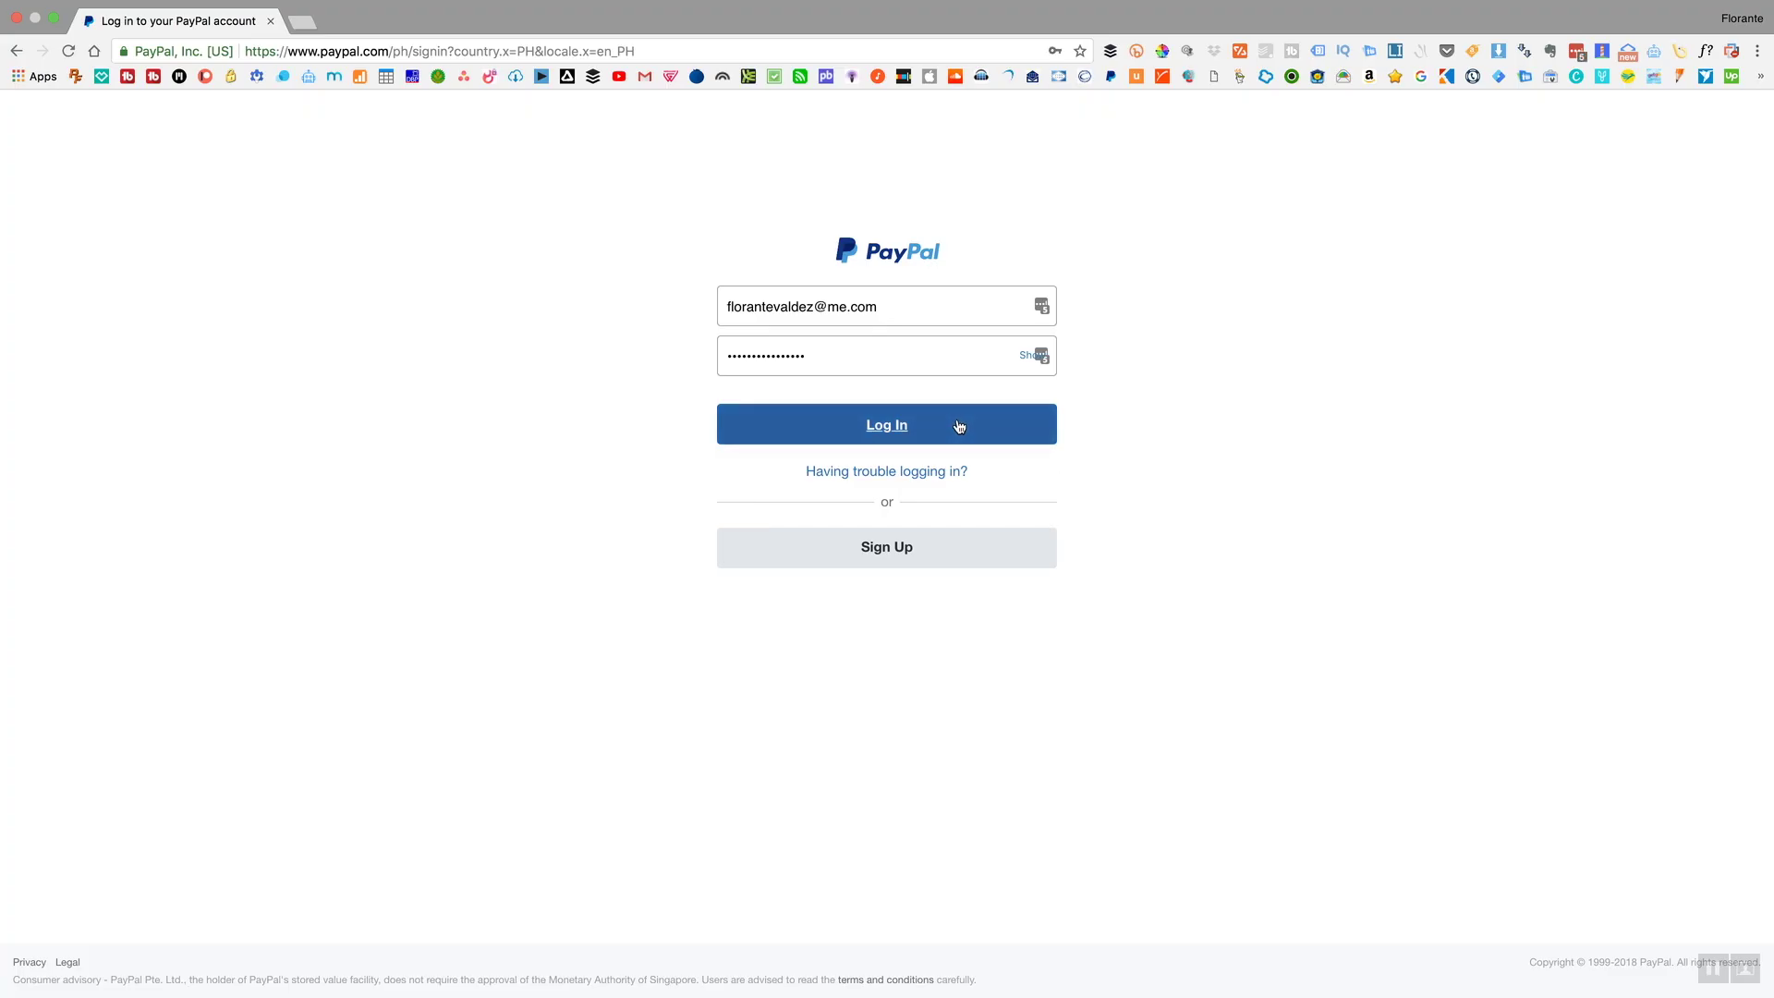
{"action": "left_click", "coordinate": [957, 424]}
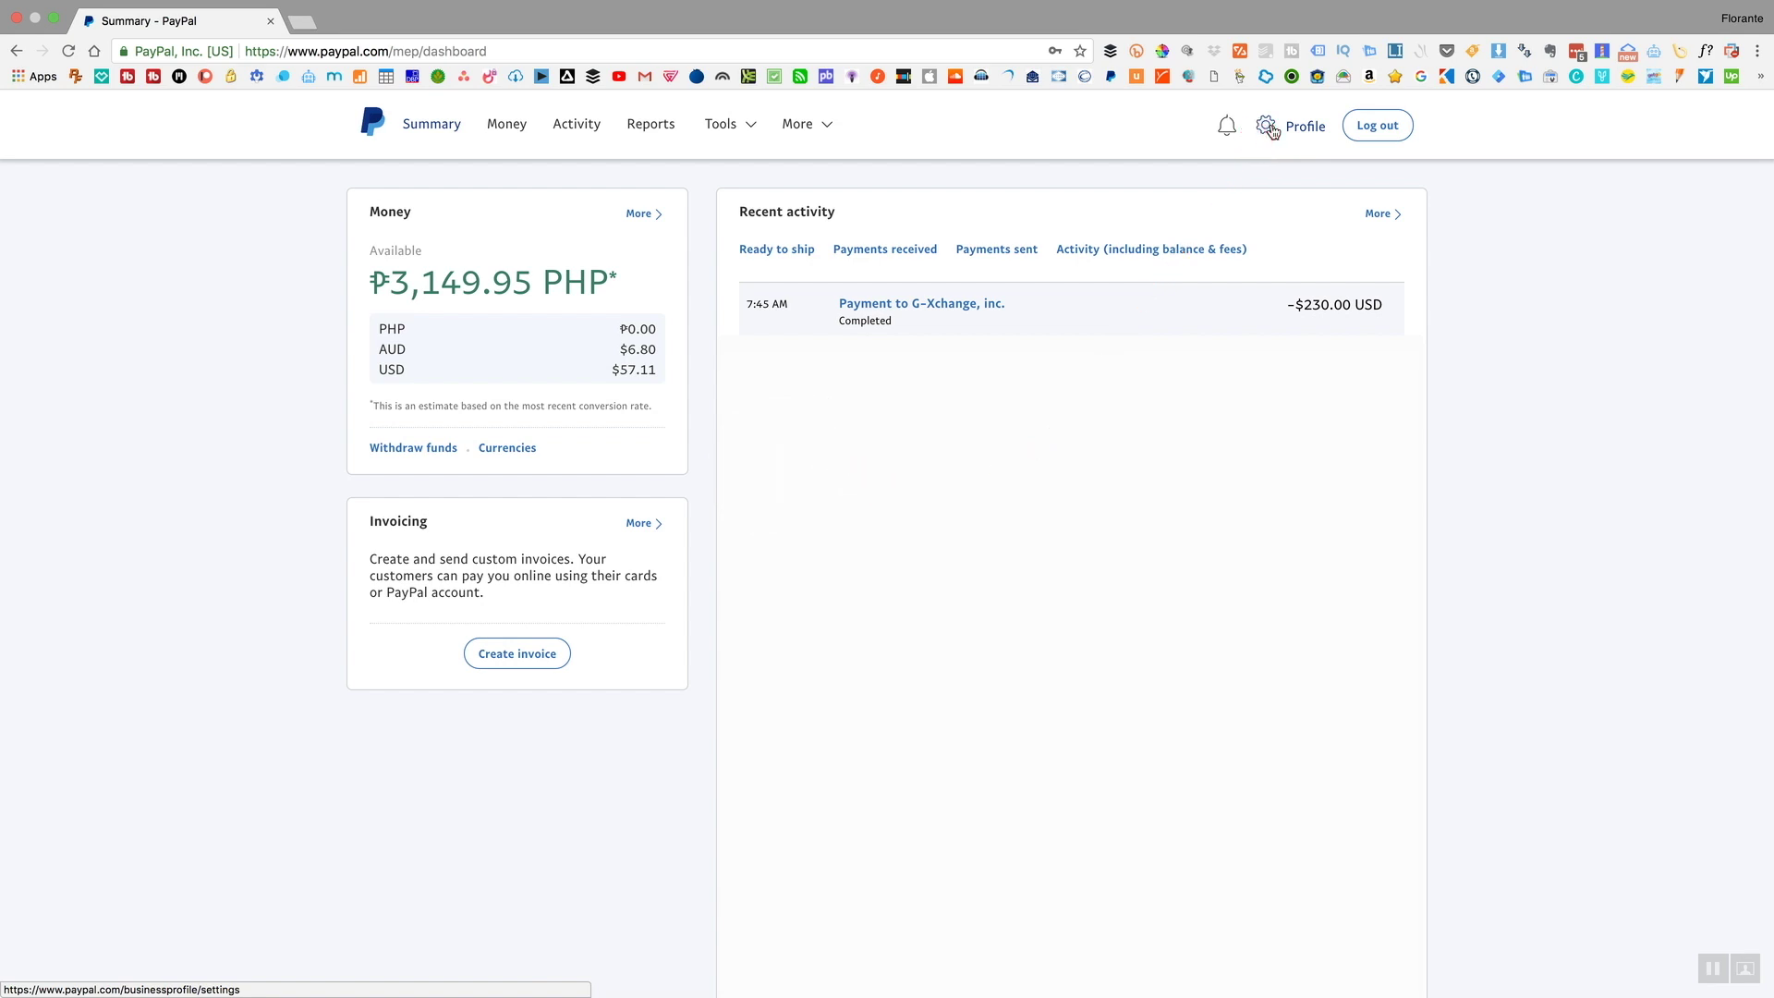
{"action": "left_click", "coordinate": [1272, 132]}
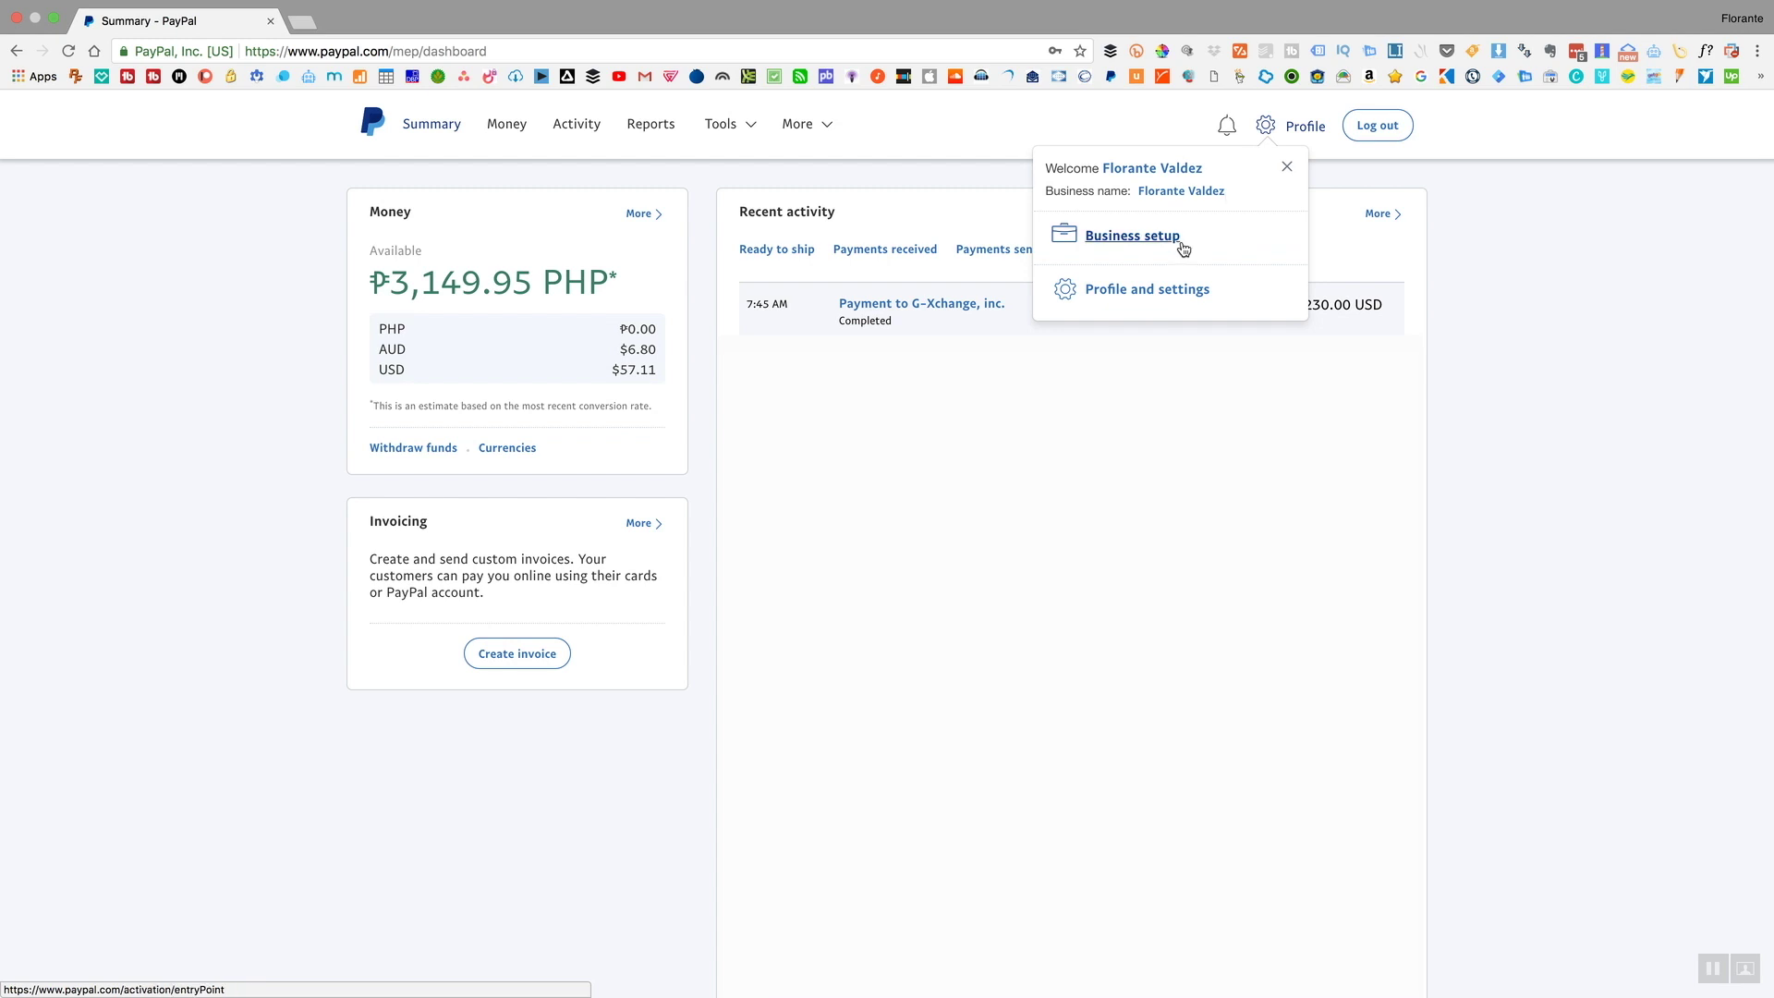
{"action": "left_click", "coordinate": [1145, 289]}
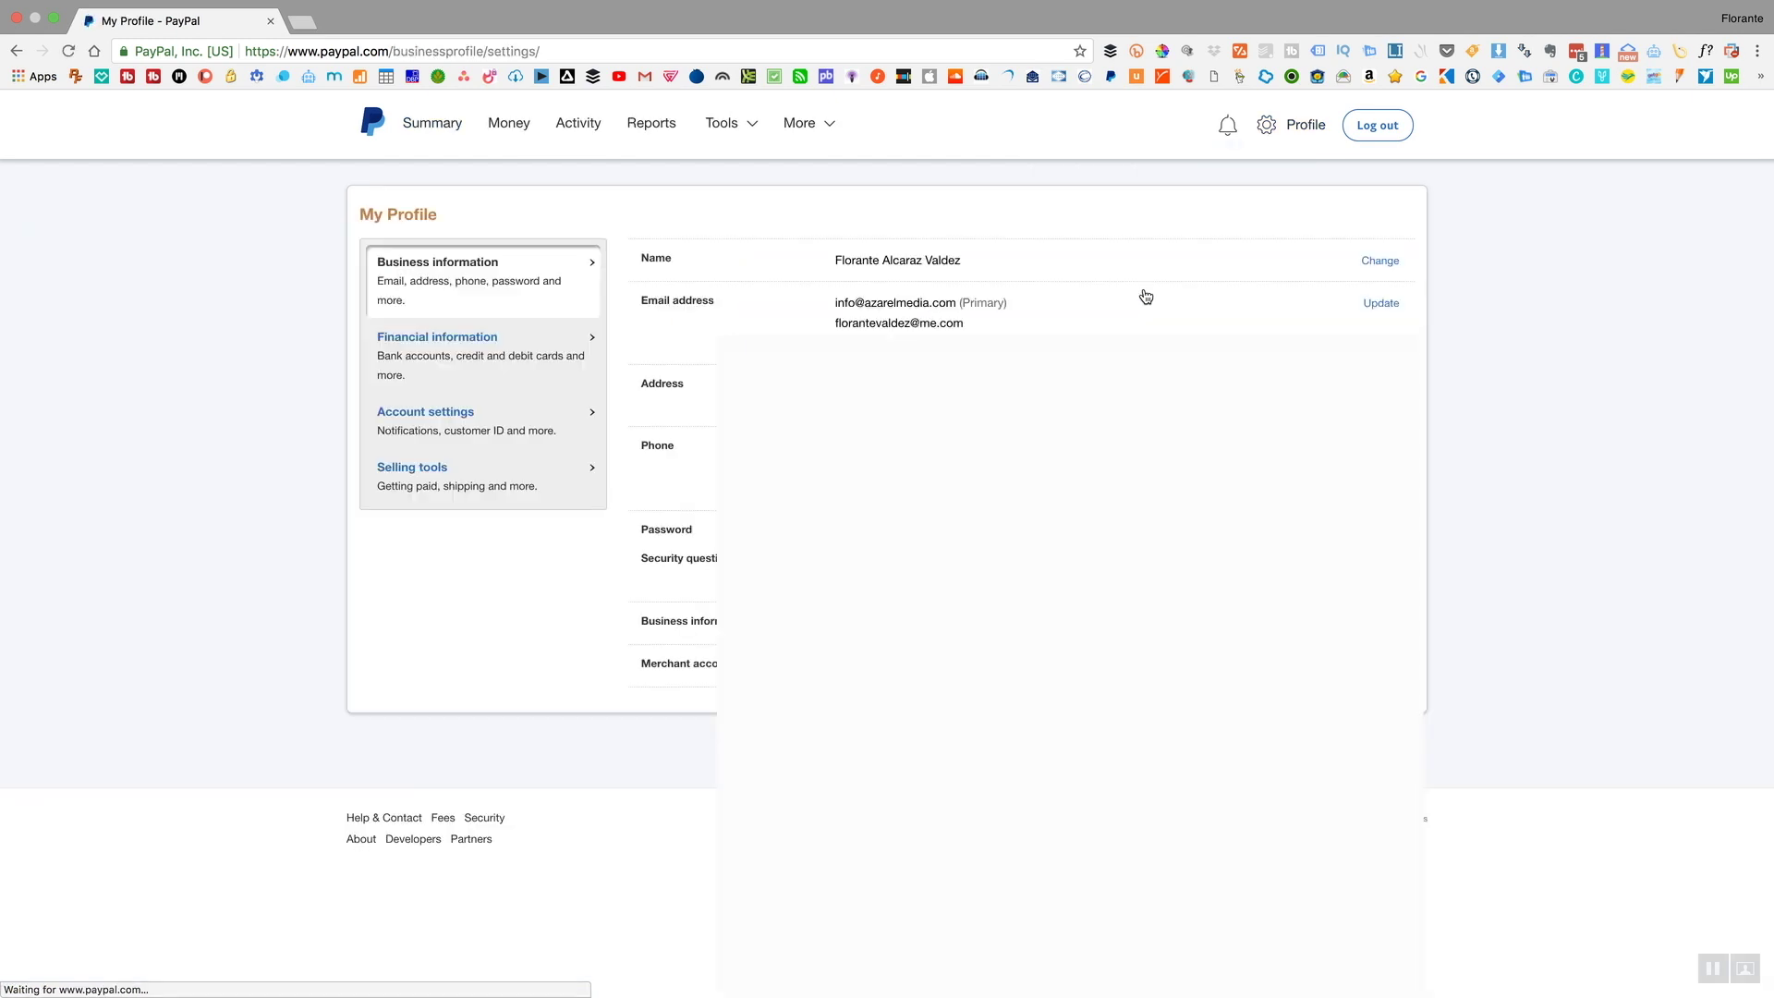
Step: Open the preapproved payments management page from the profile's financial information
{"action": "left_click", "coordinate": [467, 339]}
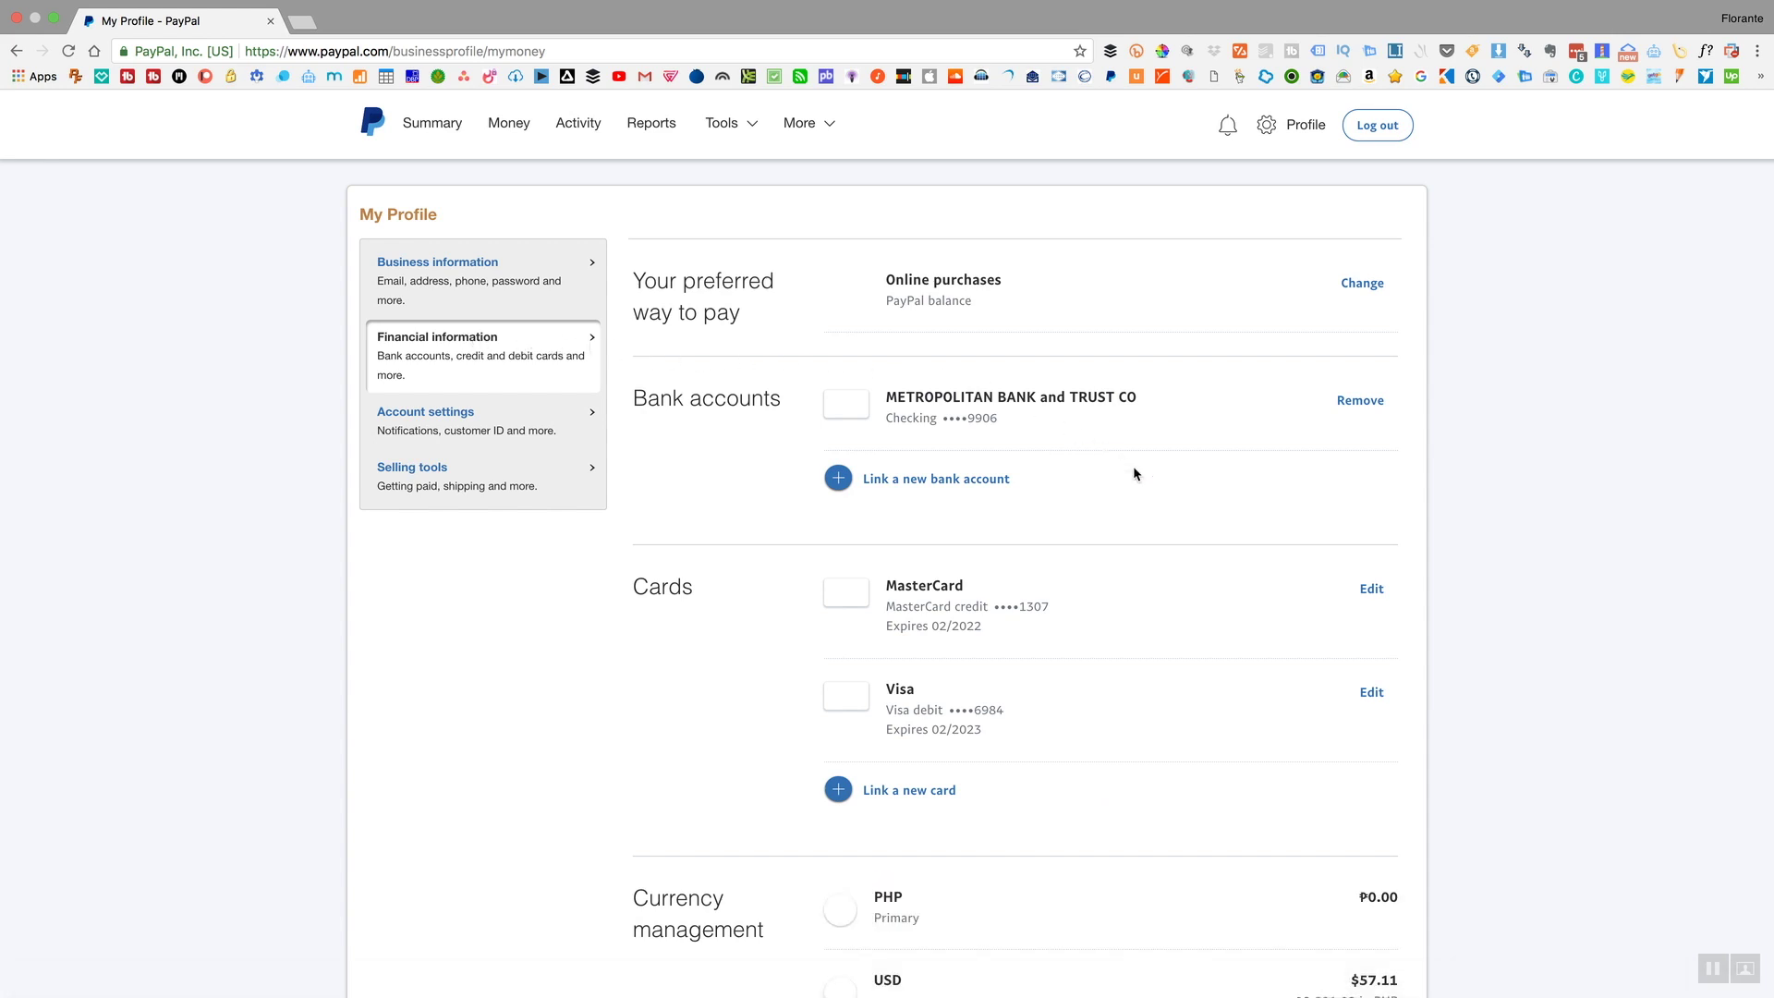
{"action": "scroll", "coordinate": [1134, 472], "scroll_direction": "down", "scroll_amount": 10}
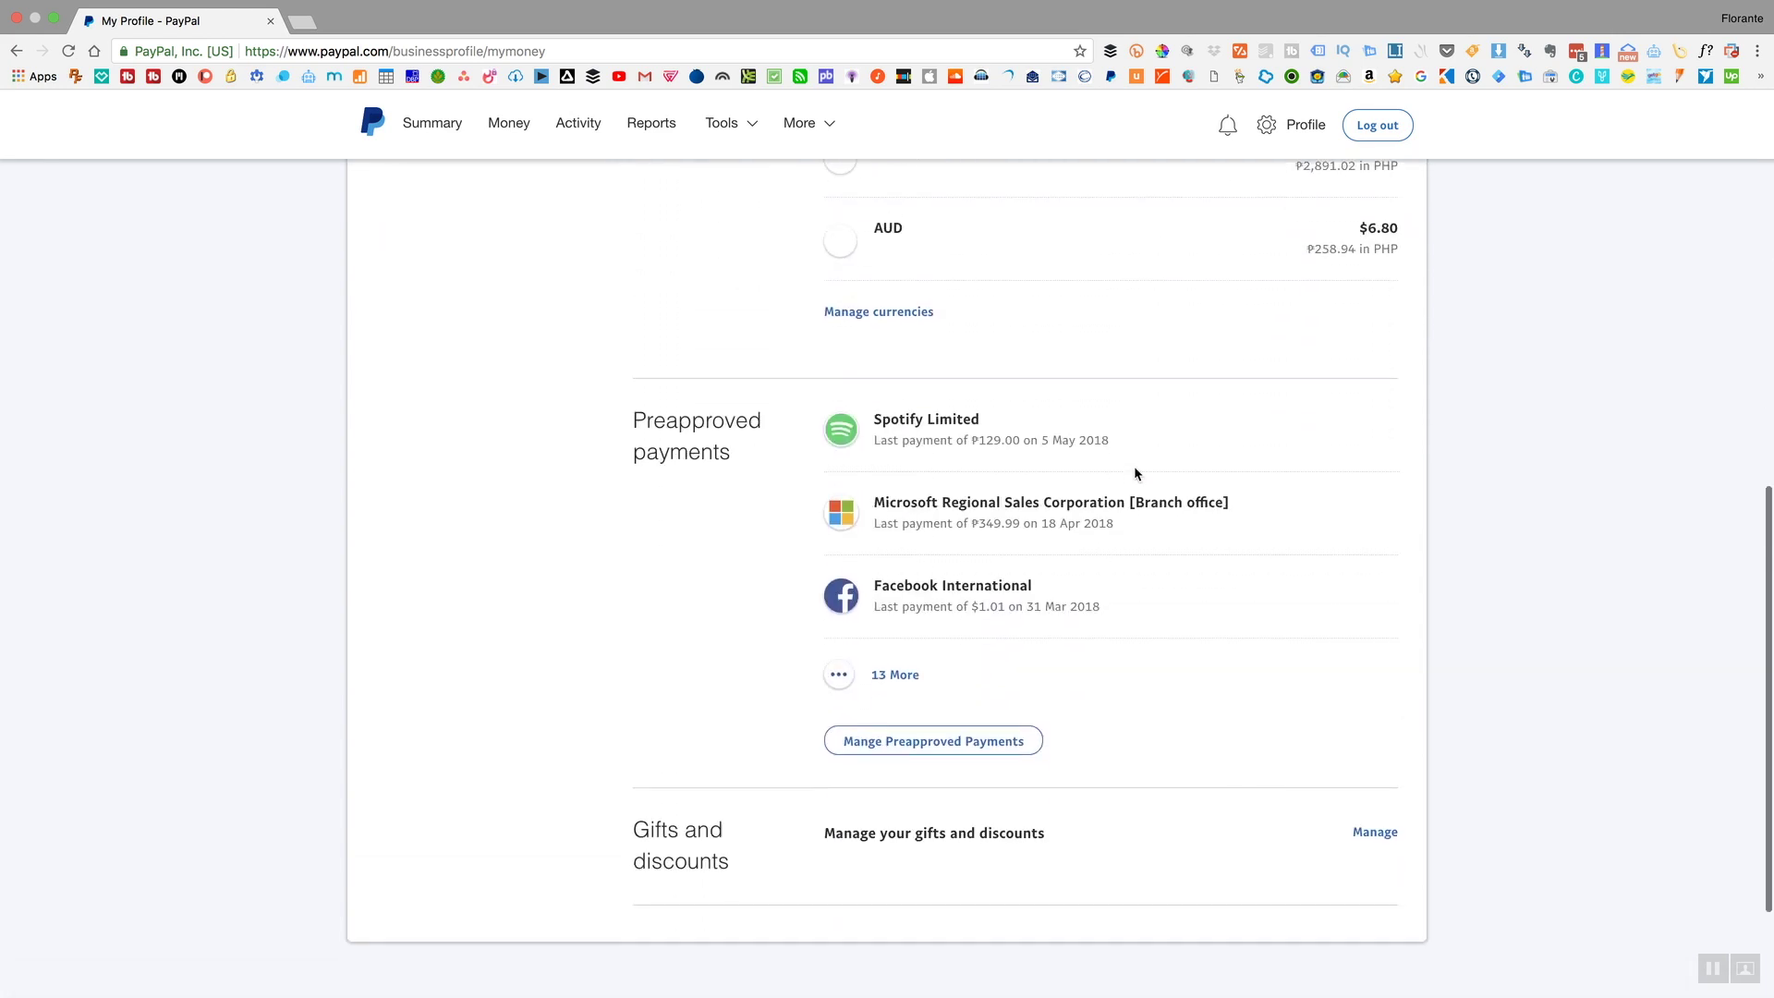
{"action": "scroll", "coordinate": [1134, 472], "scroll_direction": "down", "scroll_amount": 2}
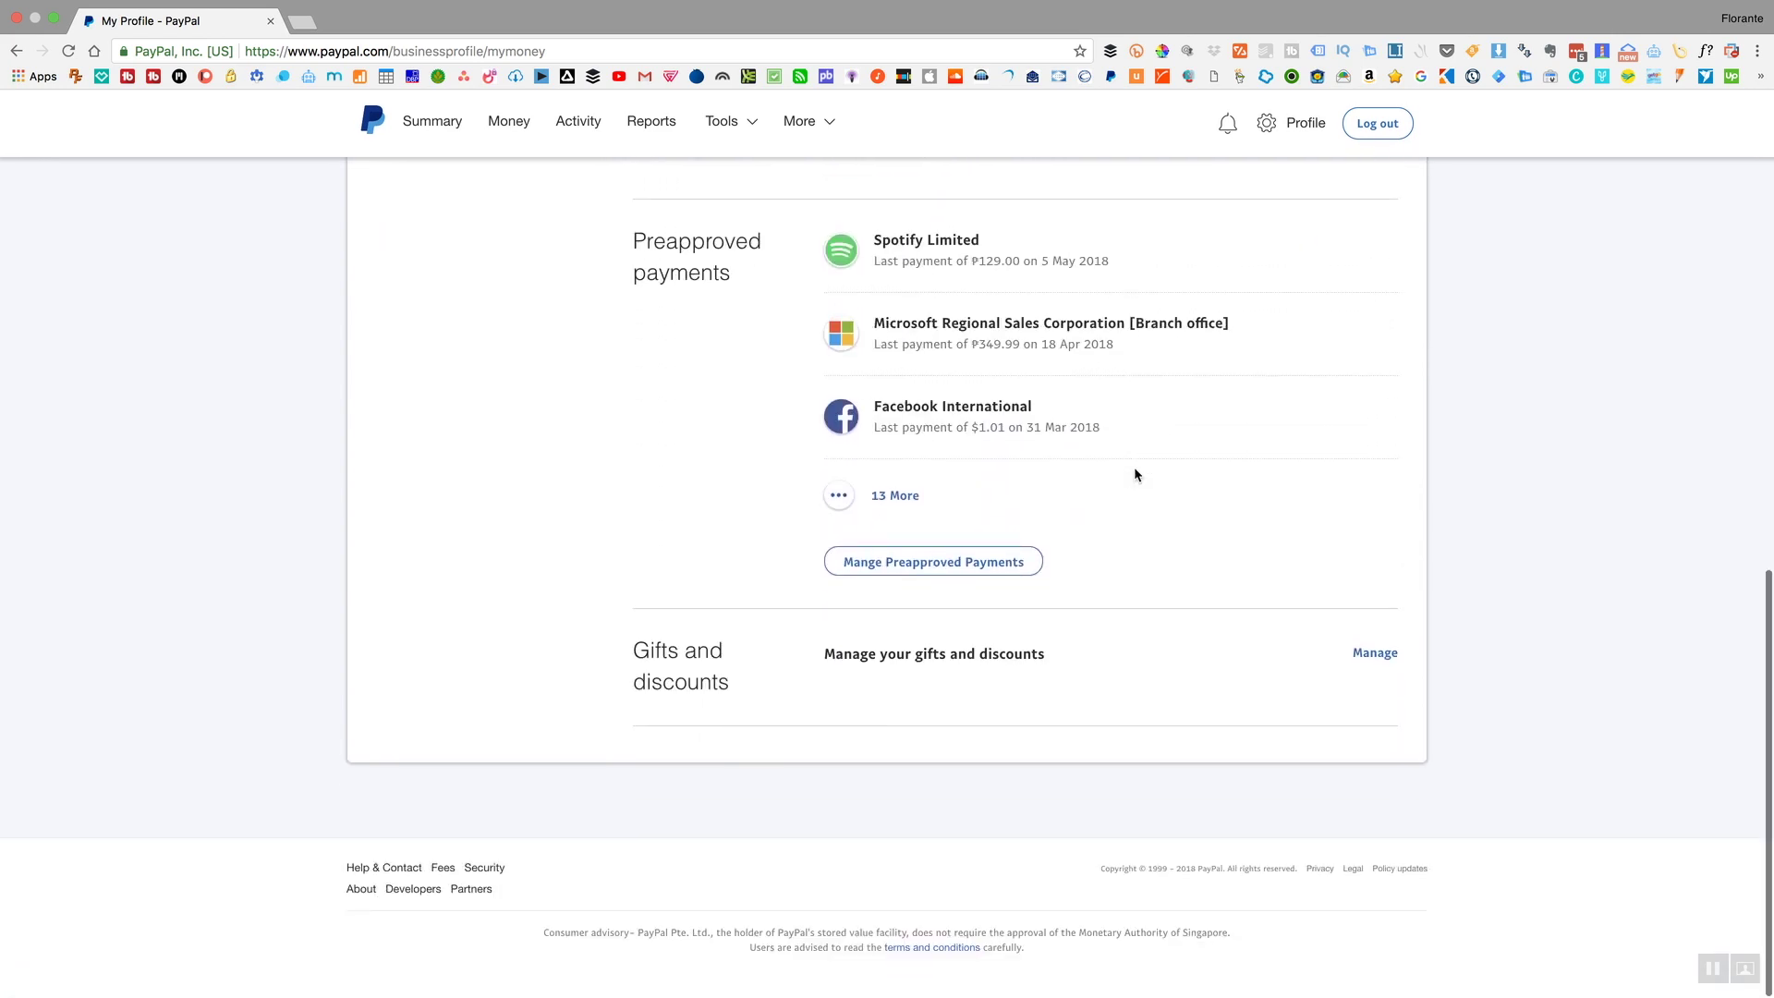
{"action": "left_click", "coordinate": [903, 571]}
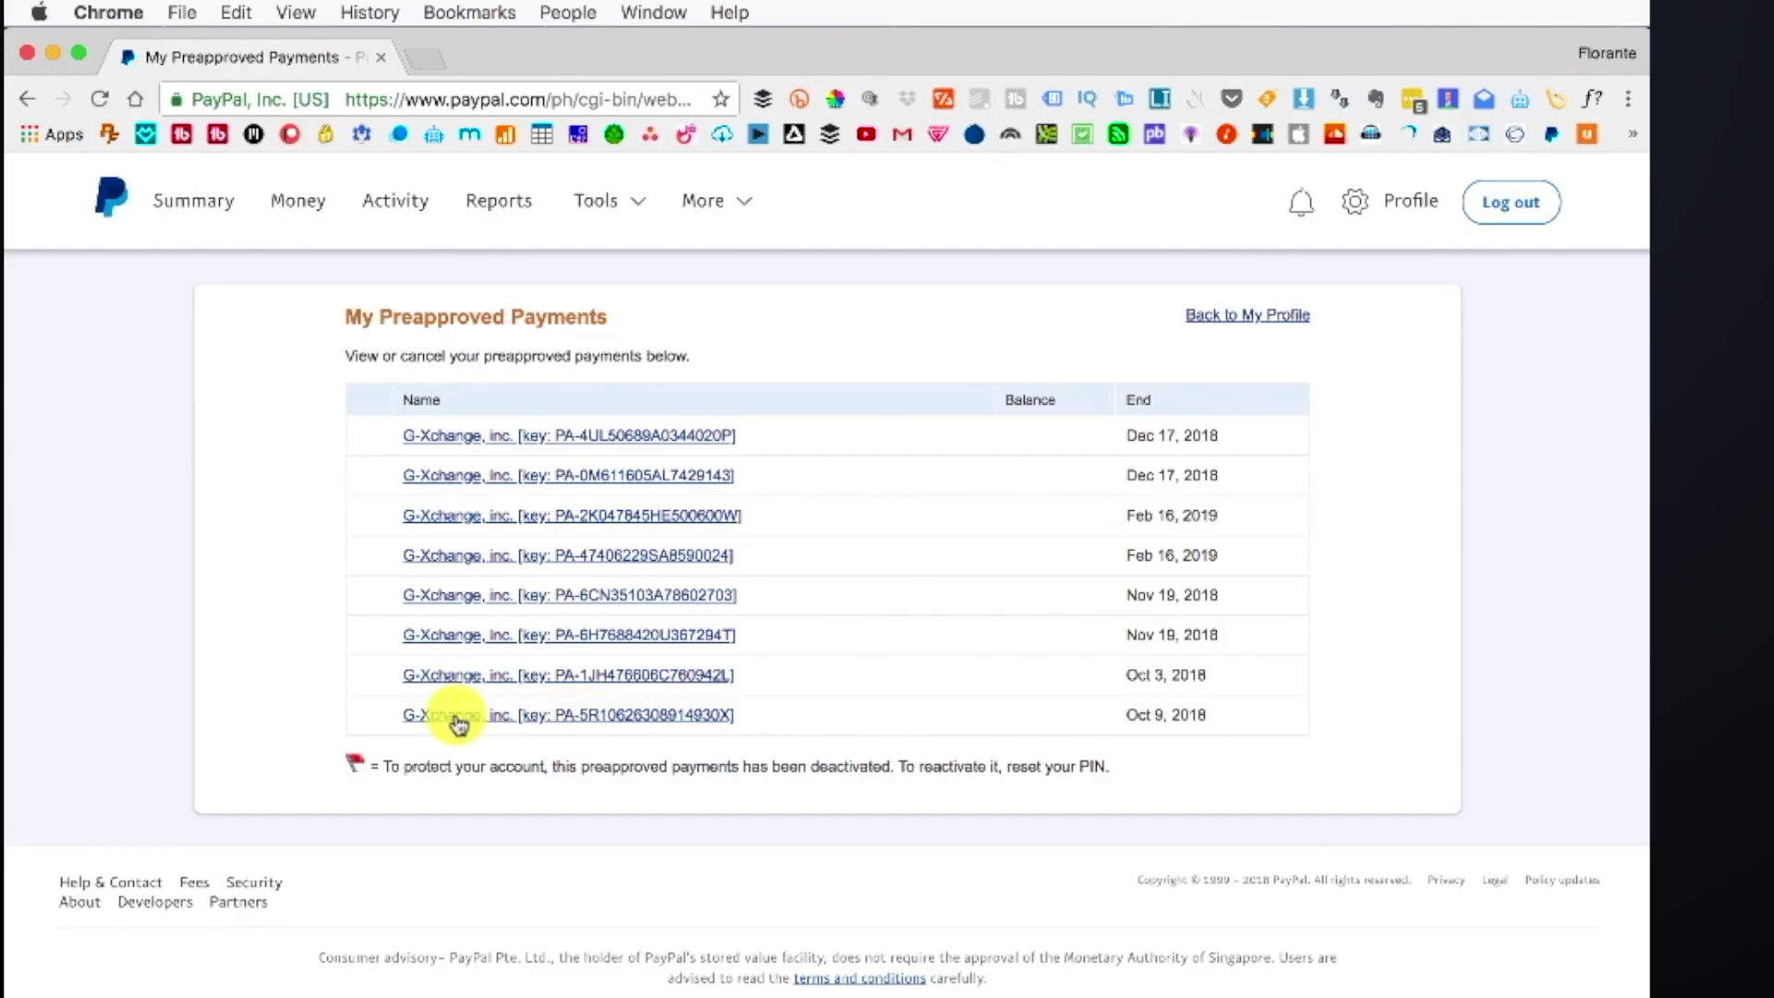
Step: Cancel the two G-Xchange, inc. preapproved payments ending Oct 9, 2018 and Oct 3, 2018
{"action": "left_click", "coordinate": [459, 717]}
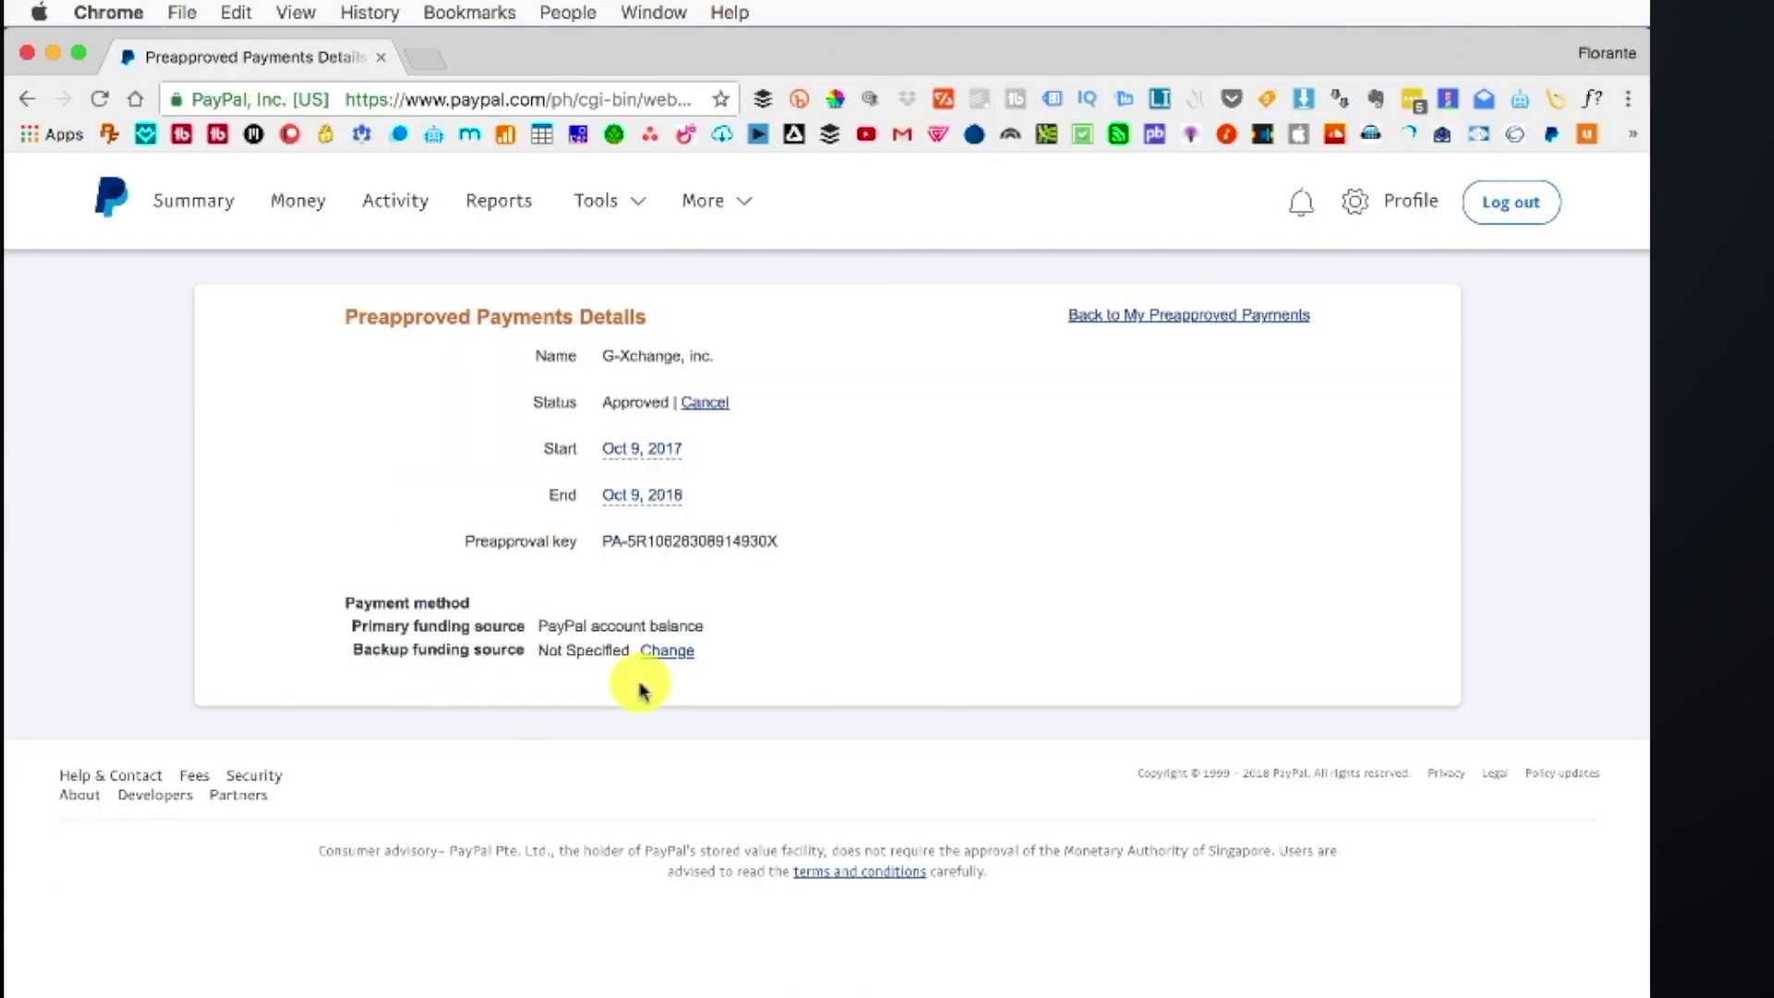
{"action": "mouse_move", "coordinate": [657, 505]}
{"action": "left_click", "coordinate": [705, 403]}
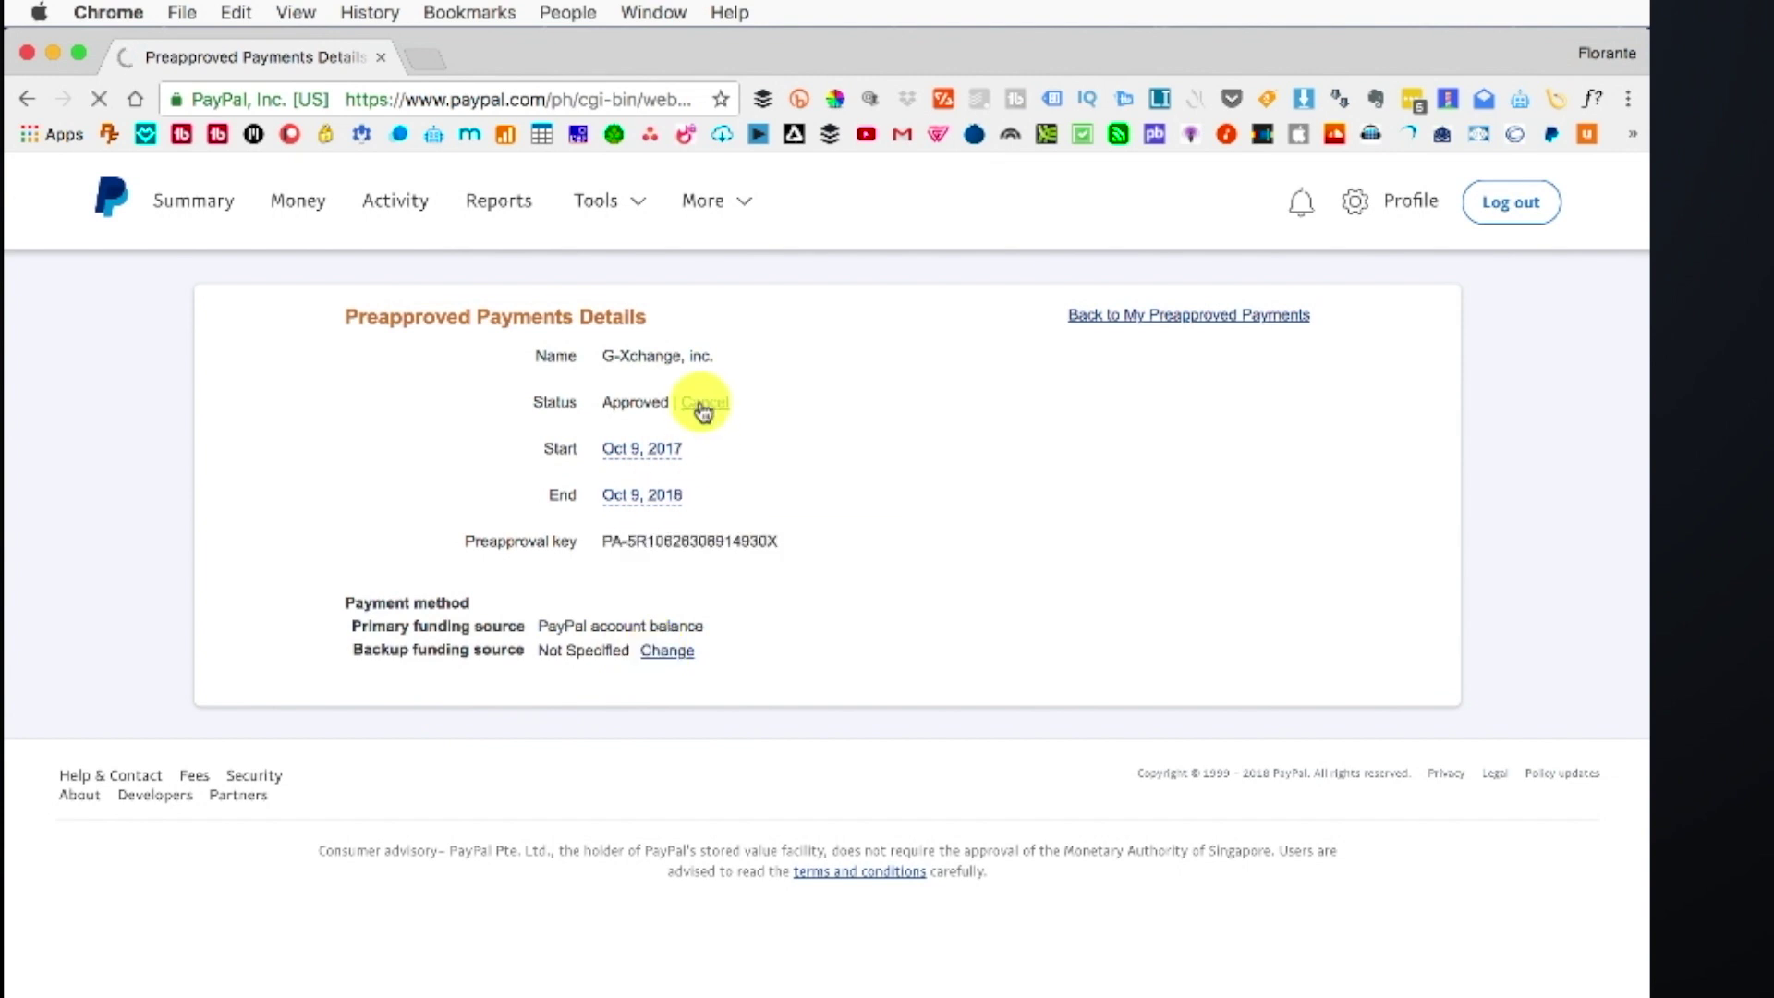
{"action": "left_click", "coordinate": [594, 750]}
{"action": "left_click", "coordinate": [707, 406]}
{"action": "left_click", "coordinate": [621, 395]}
Step: Cancel the last listed G-Xchange, inc. preapproval, ending Nov 19, 2018, and the first listed one, ending Dec 17, 2018
{"action": "left_click", "coordinate": [694, 707]}
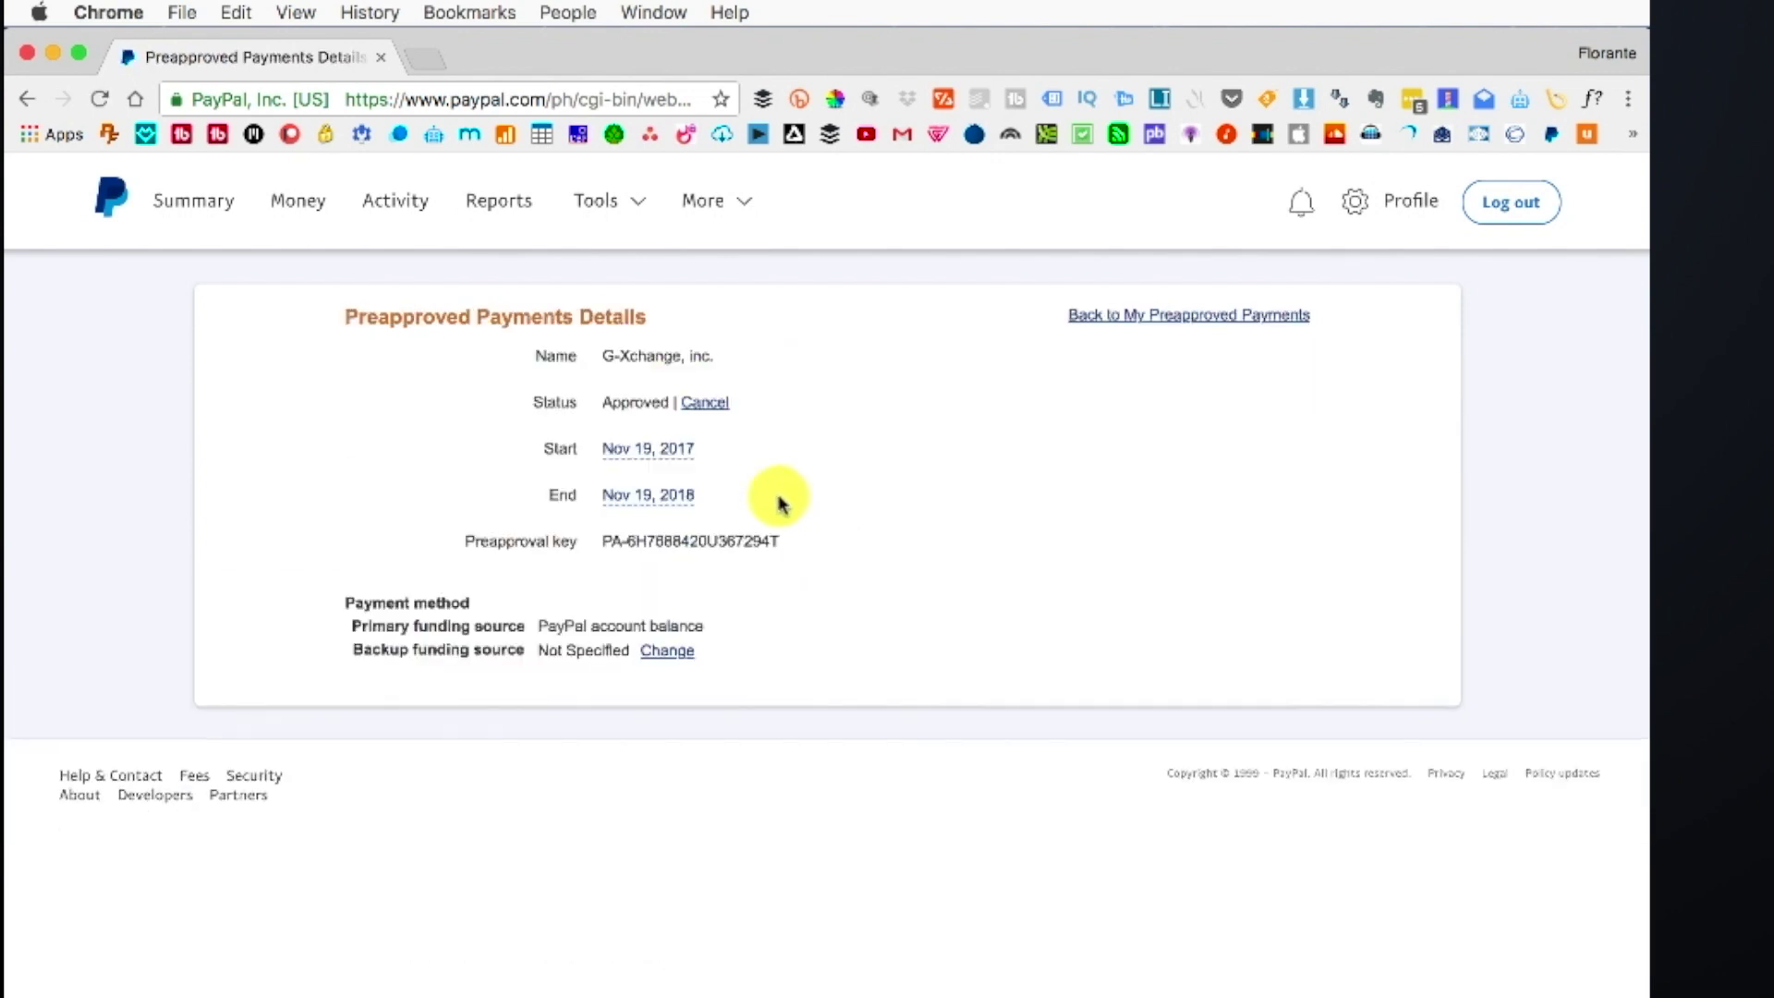
{"action": "left_click", "coordinate": [708, 405]}
{"action": "left_click", "coordinate": [624, 394]}
{"action": "left_click", "coordinate": [476, 507]}
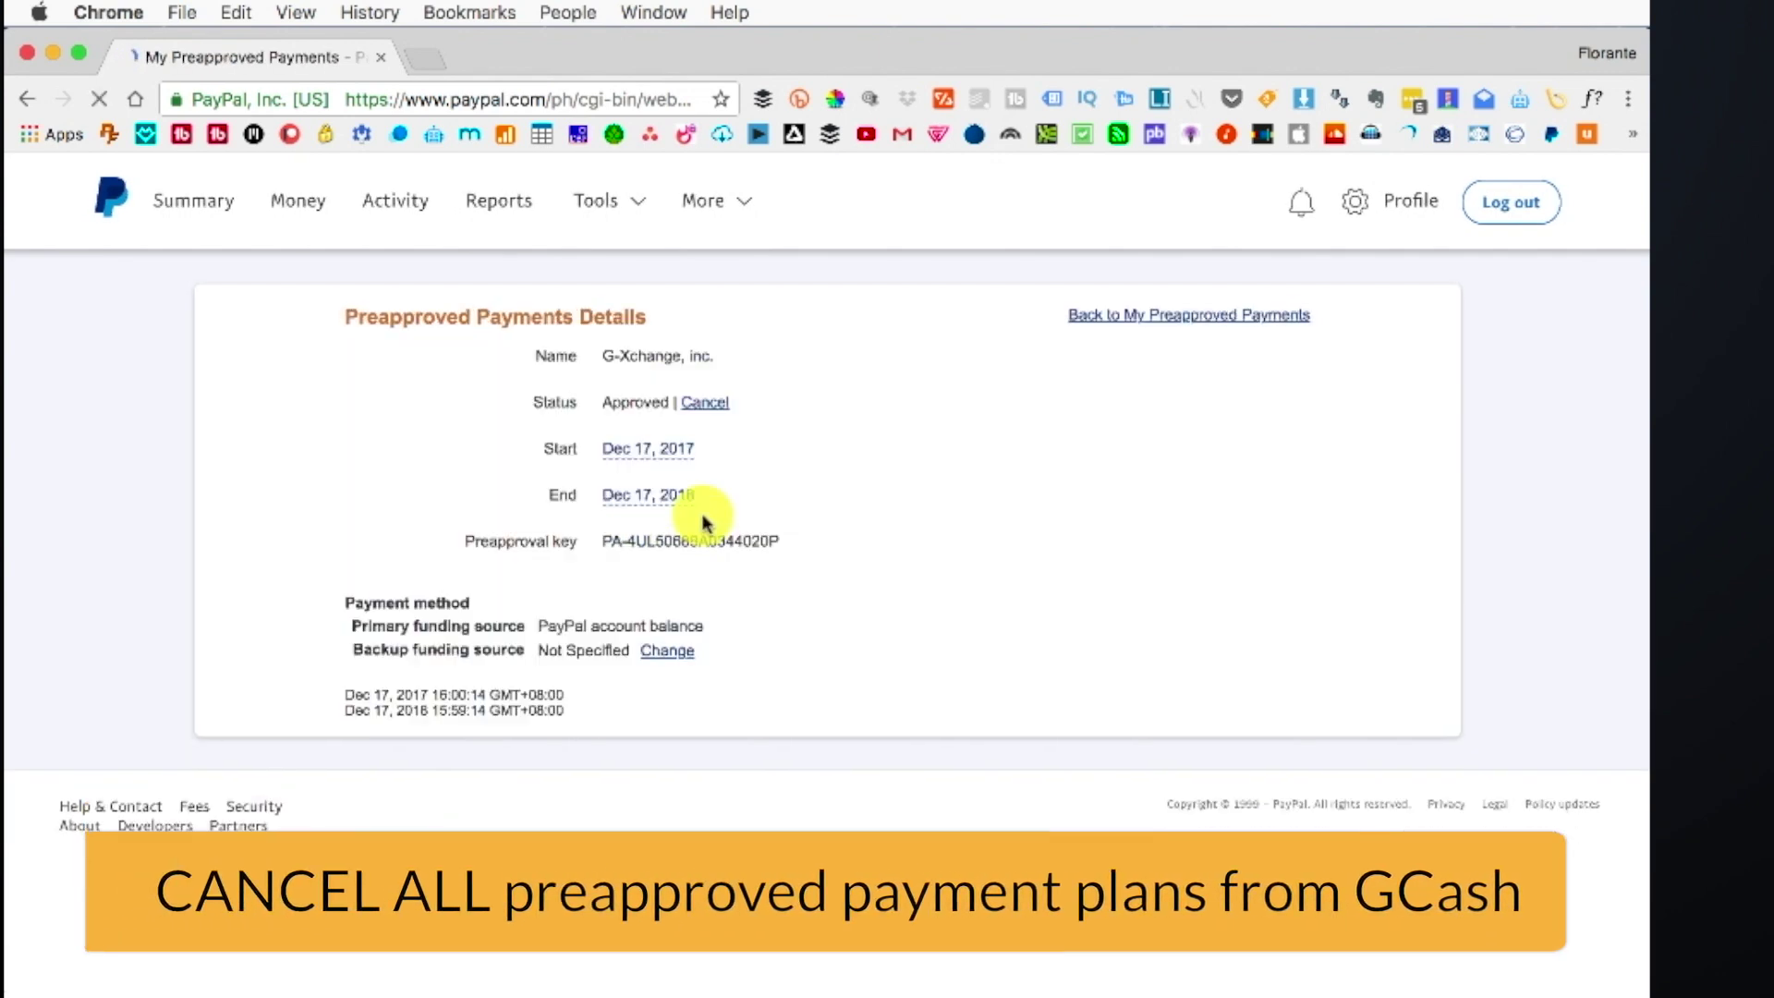
{"action": "left_click", "coordinate": [707, 406]}
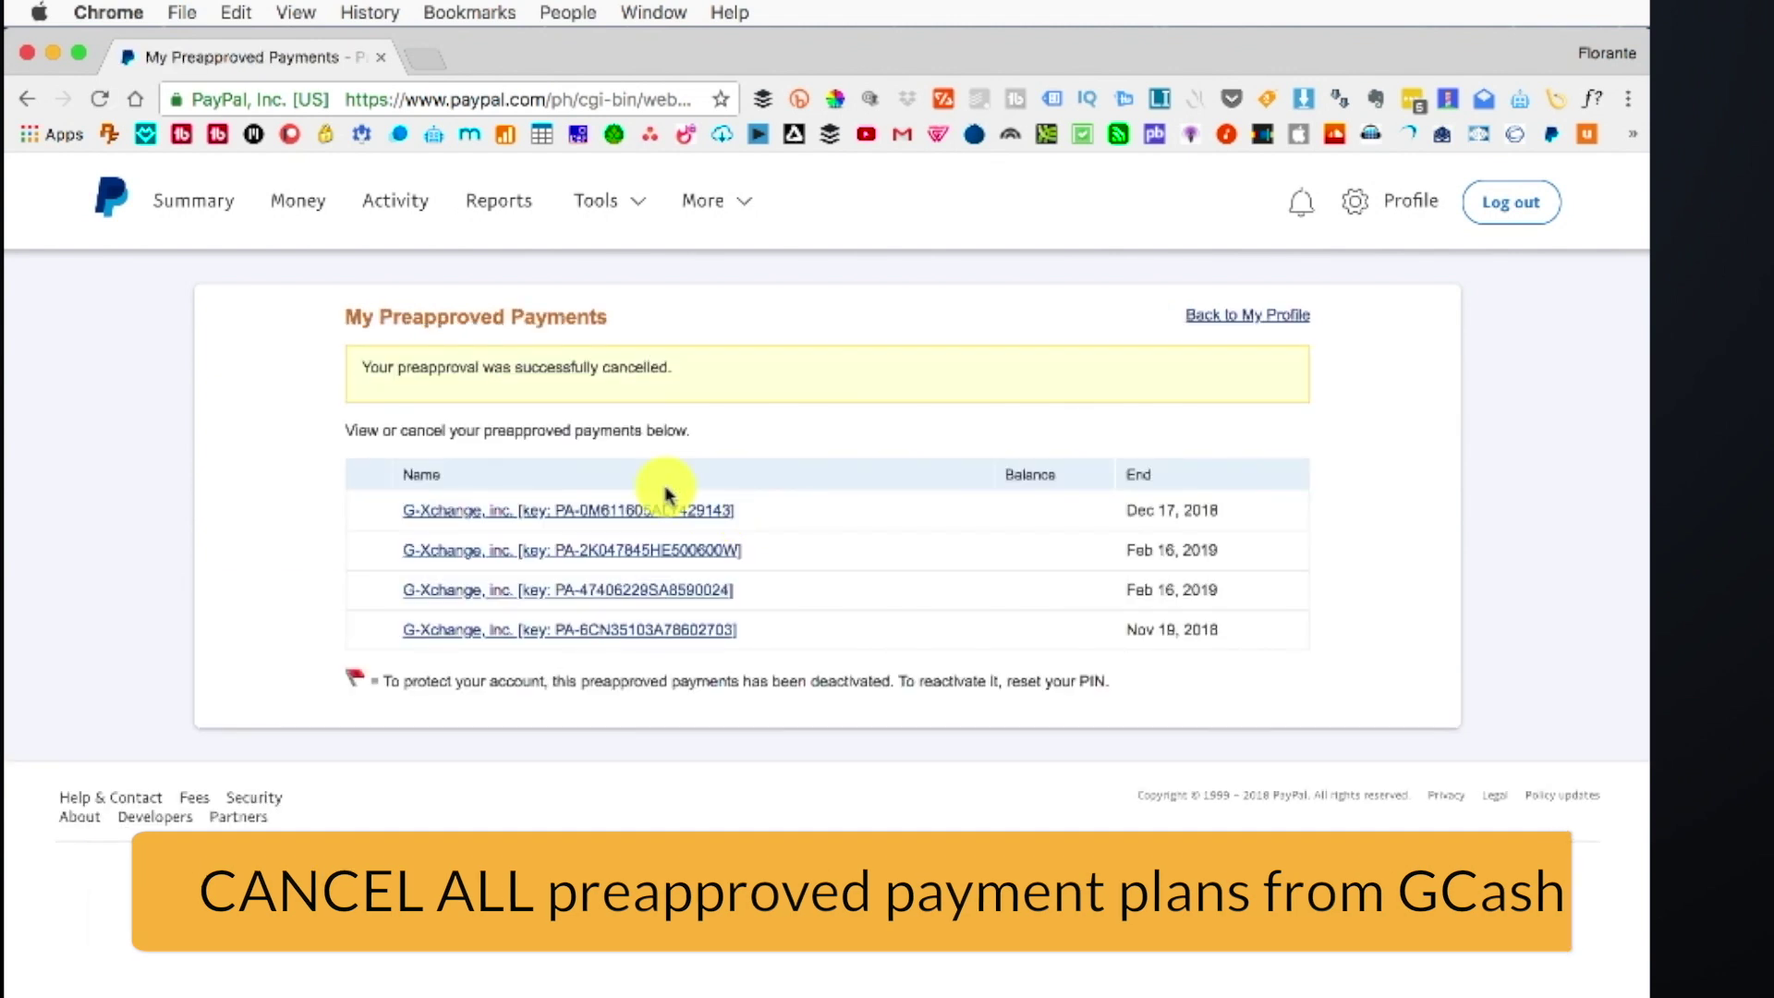
Step: Cancel the remaining G-Xchange, inc. preapproval ending Dec 17, 2018 and the first one ending Feb 16, 2019
{"action": "left_click", "coordinate": [702, 507]}
{"action": "left_click", "coordinate": [704, 404]}
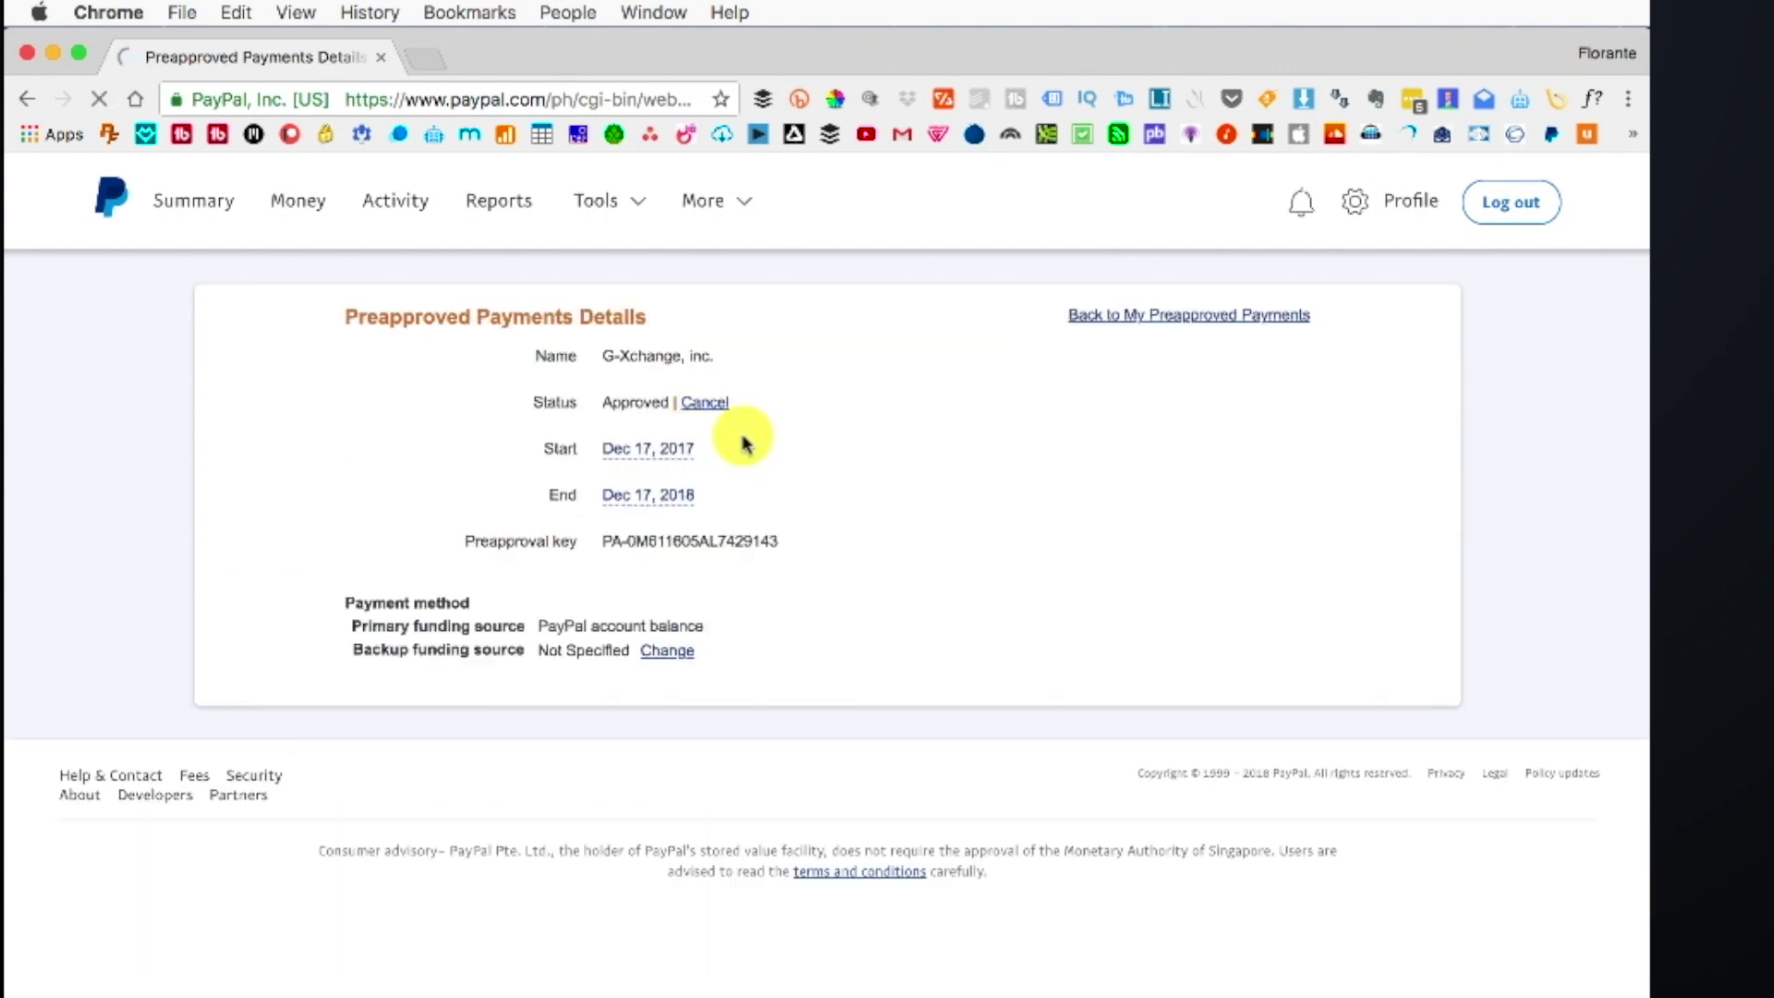
{"action": "left_click", "coordinate": [622, 395]}
{"action": "left_click", "coordinate": [702, 509]}
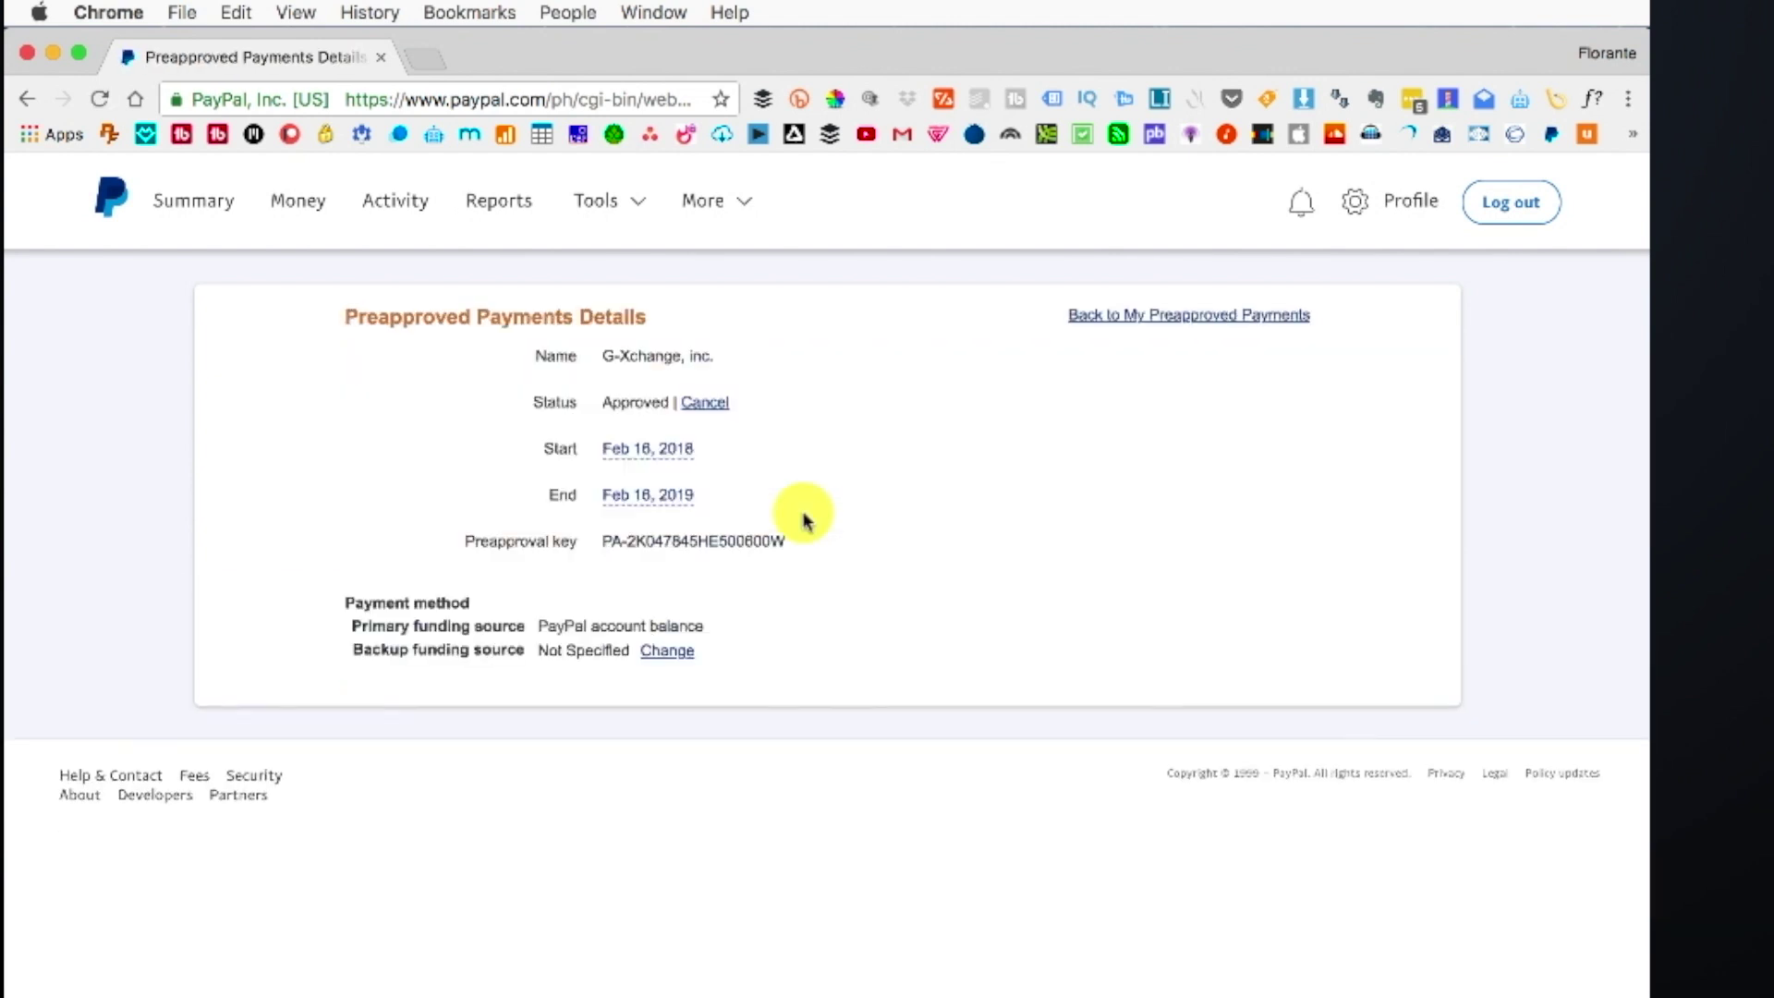
{"action": "left_click", "coordinate": [705, 403]}
{"action": "left_click", "coordinate": [622, 394]}
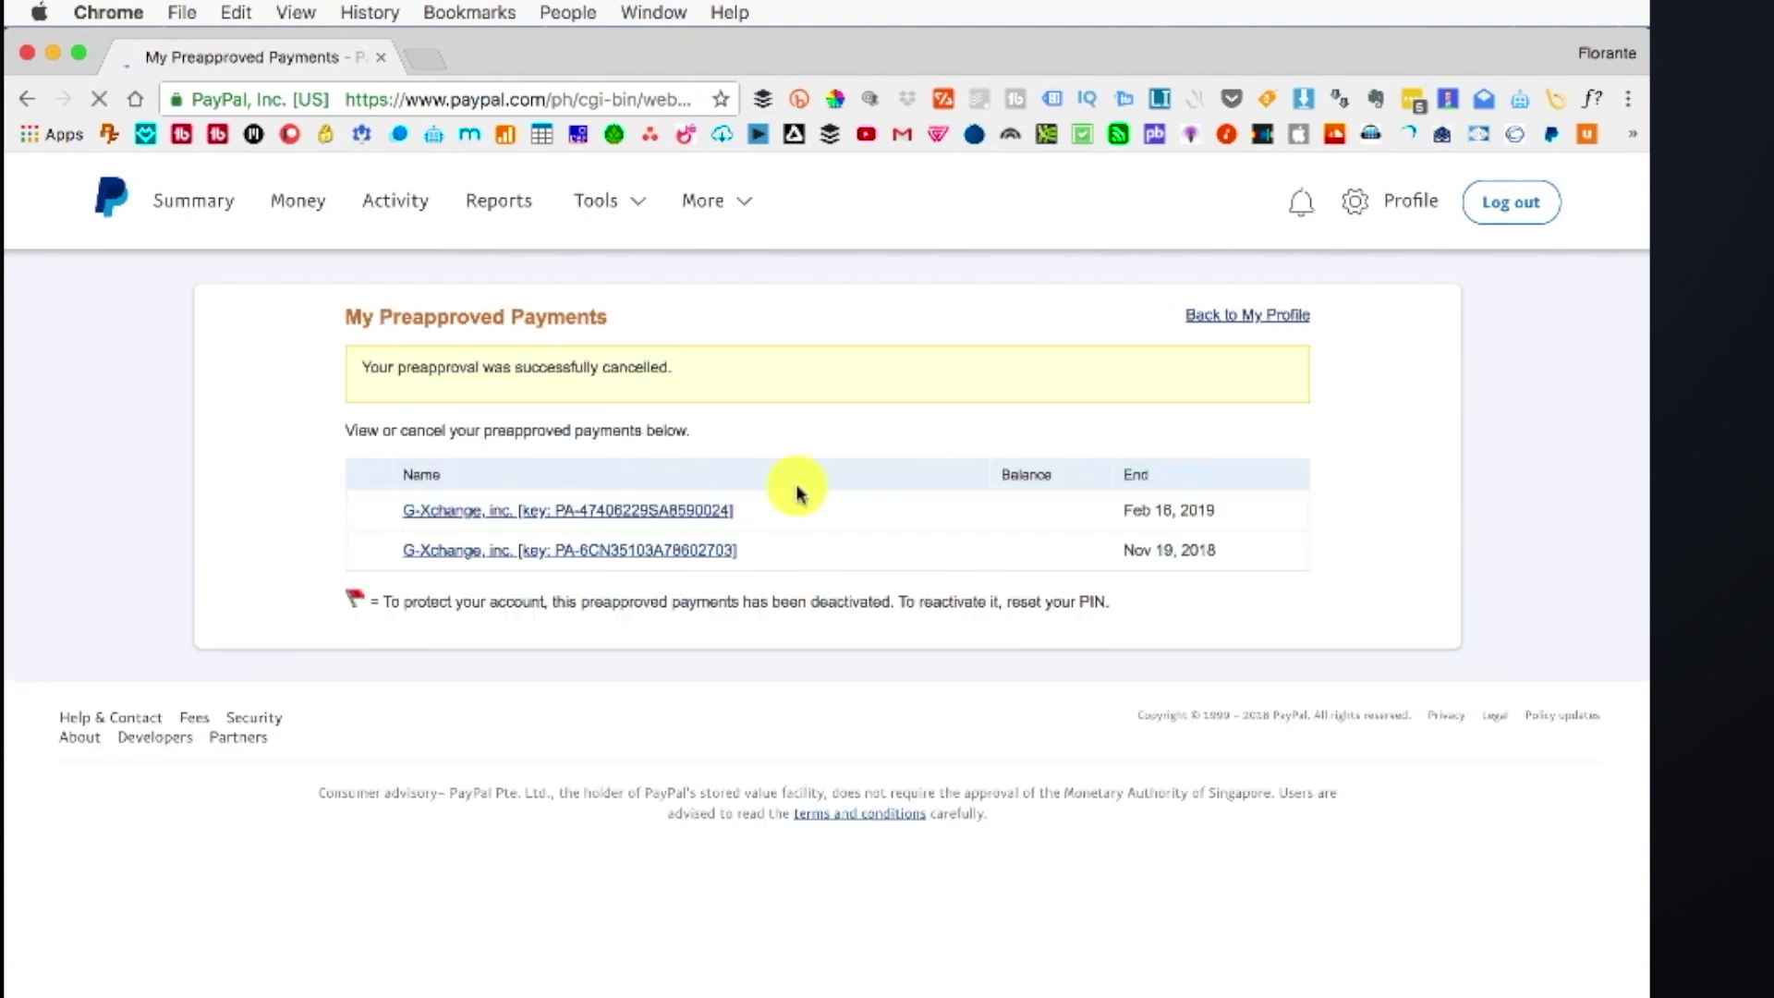
Step: Cancel the last two G-Xchange, inc. preapproved payments, ending Feb 16, 2019 and Nov 19, 2018
{"action": "left_click", "coordinate": [702, 509]}
{"action": "left_click", "coordinate": [704, 403]}
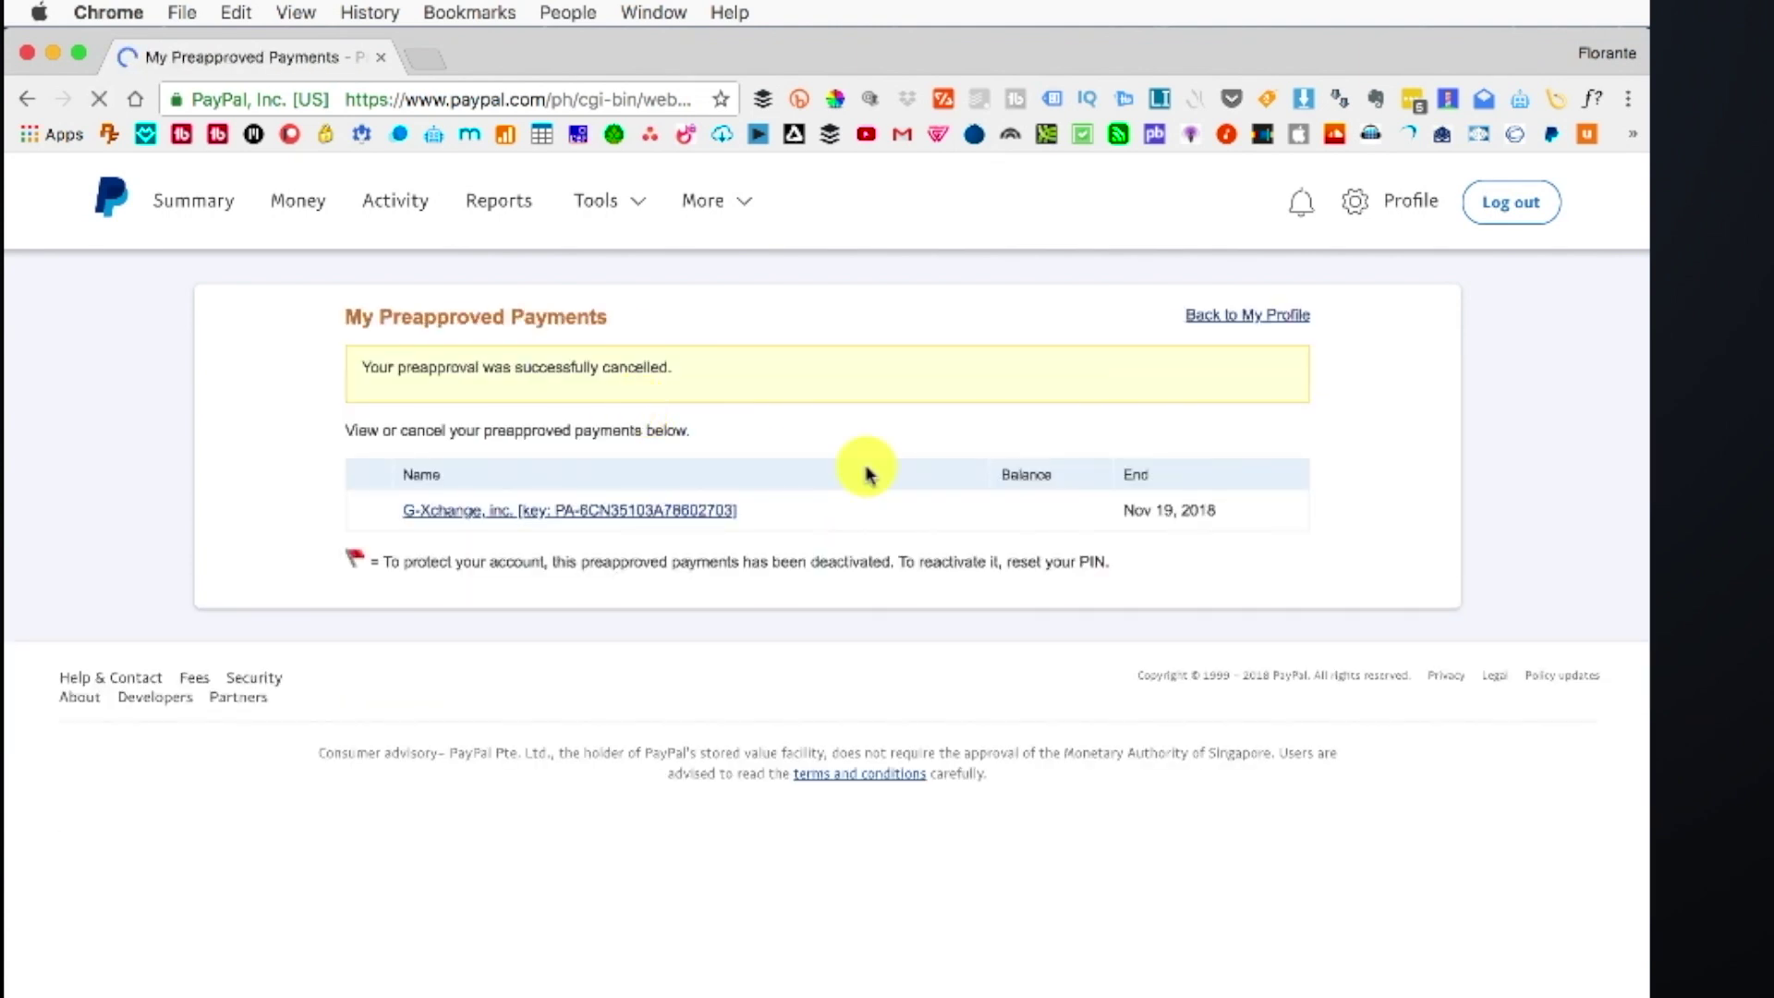
{"action": "left_click", "coordinate": [702, 509]}
{"action": "left_click", "coordinate": [705, 401]}
{"action": "left_click", "coordinate": [624, 394]}
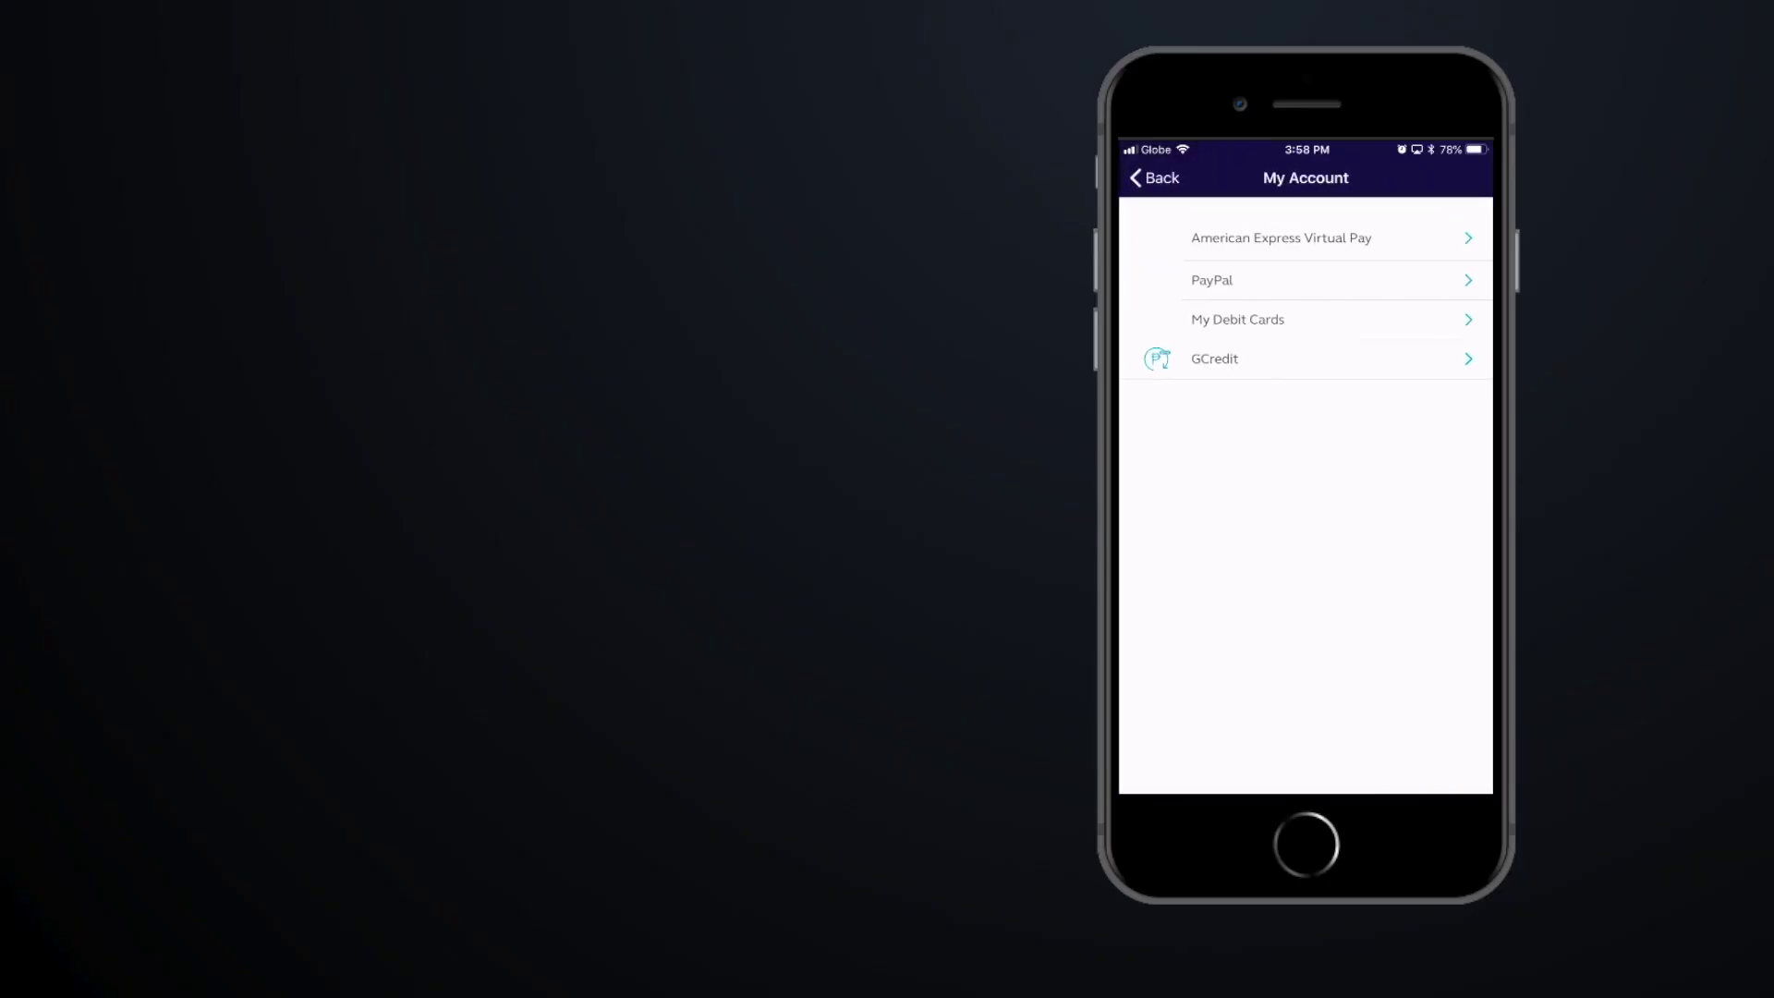
Step: Switch to the GCash app's PayPal account linking, enter the PayPal password and authorize G-Xchange, inc
{"action": "left_click", "coordinate": [1304, 280]}
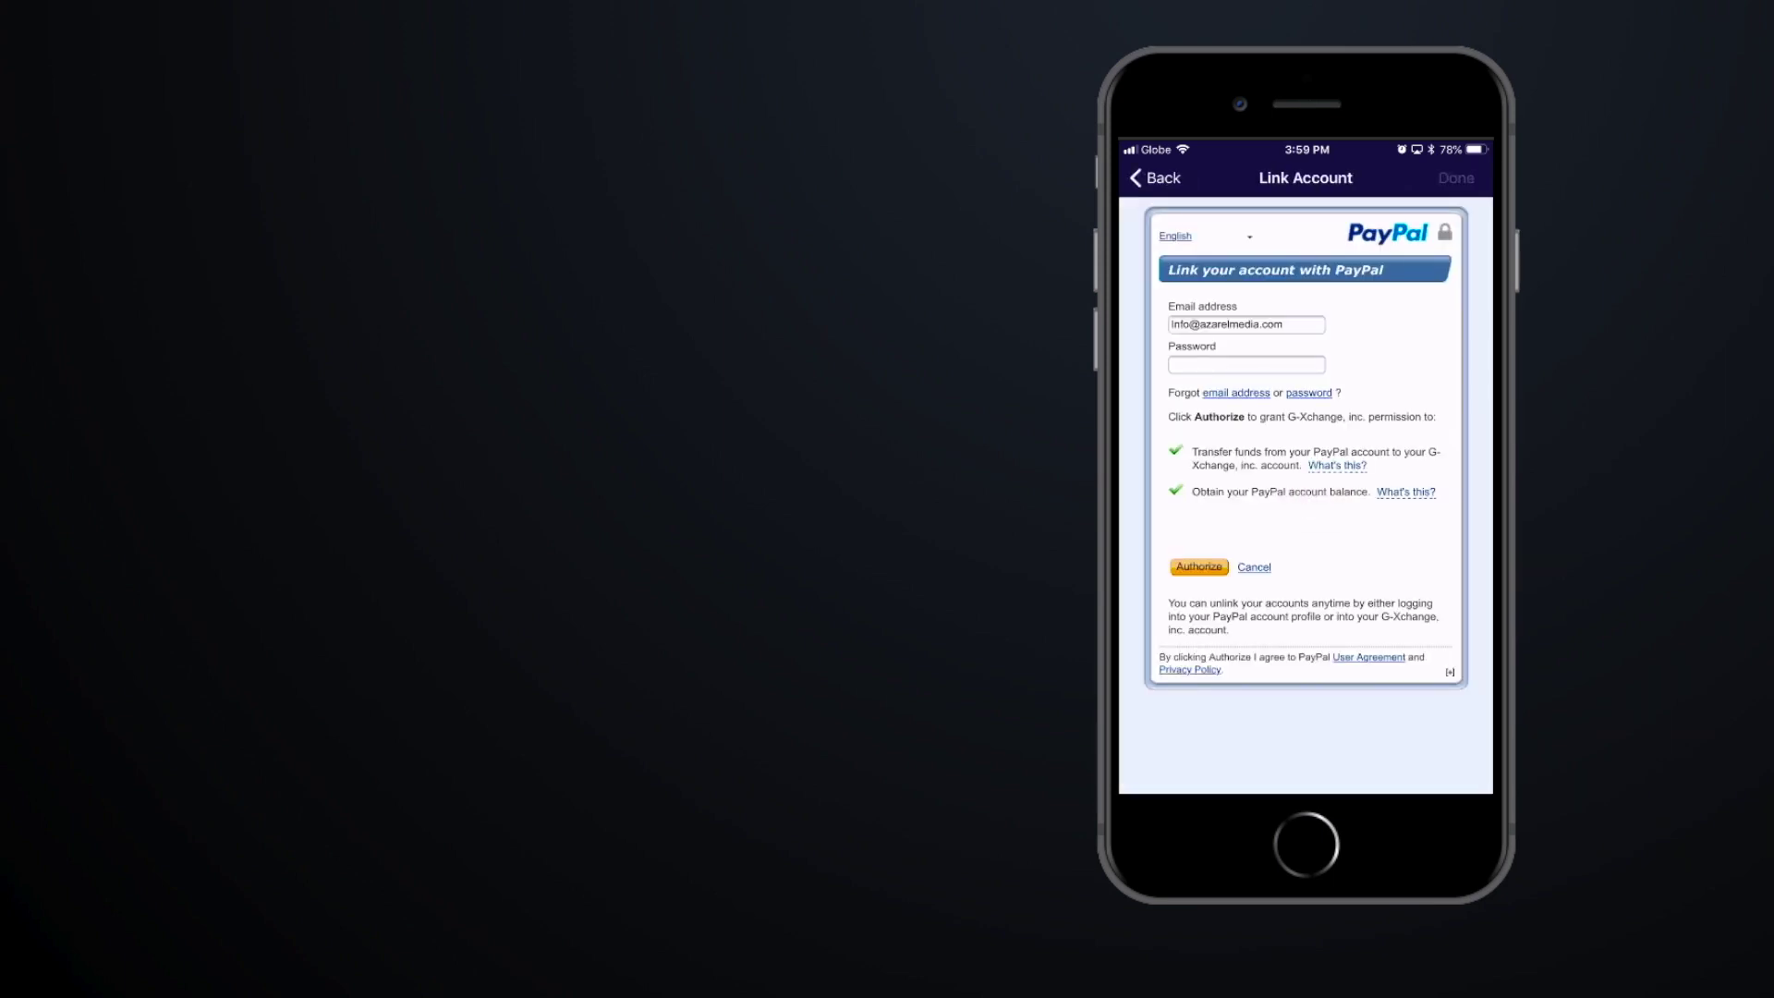
{"action": "left_click", "coordinate": [1247, 365]}
{"action": "left_click", "coordinate": [1246, 358]}
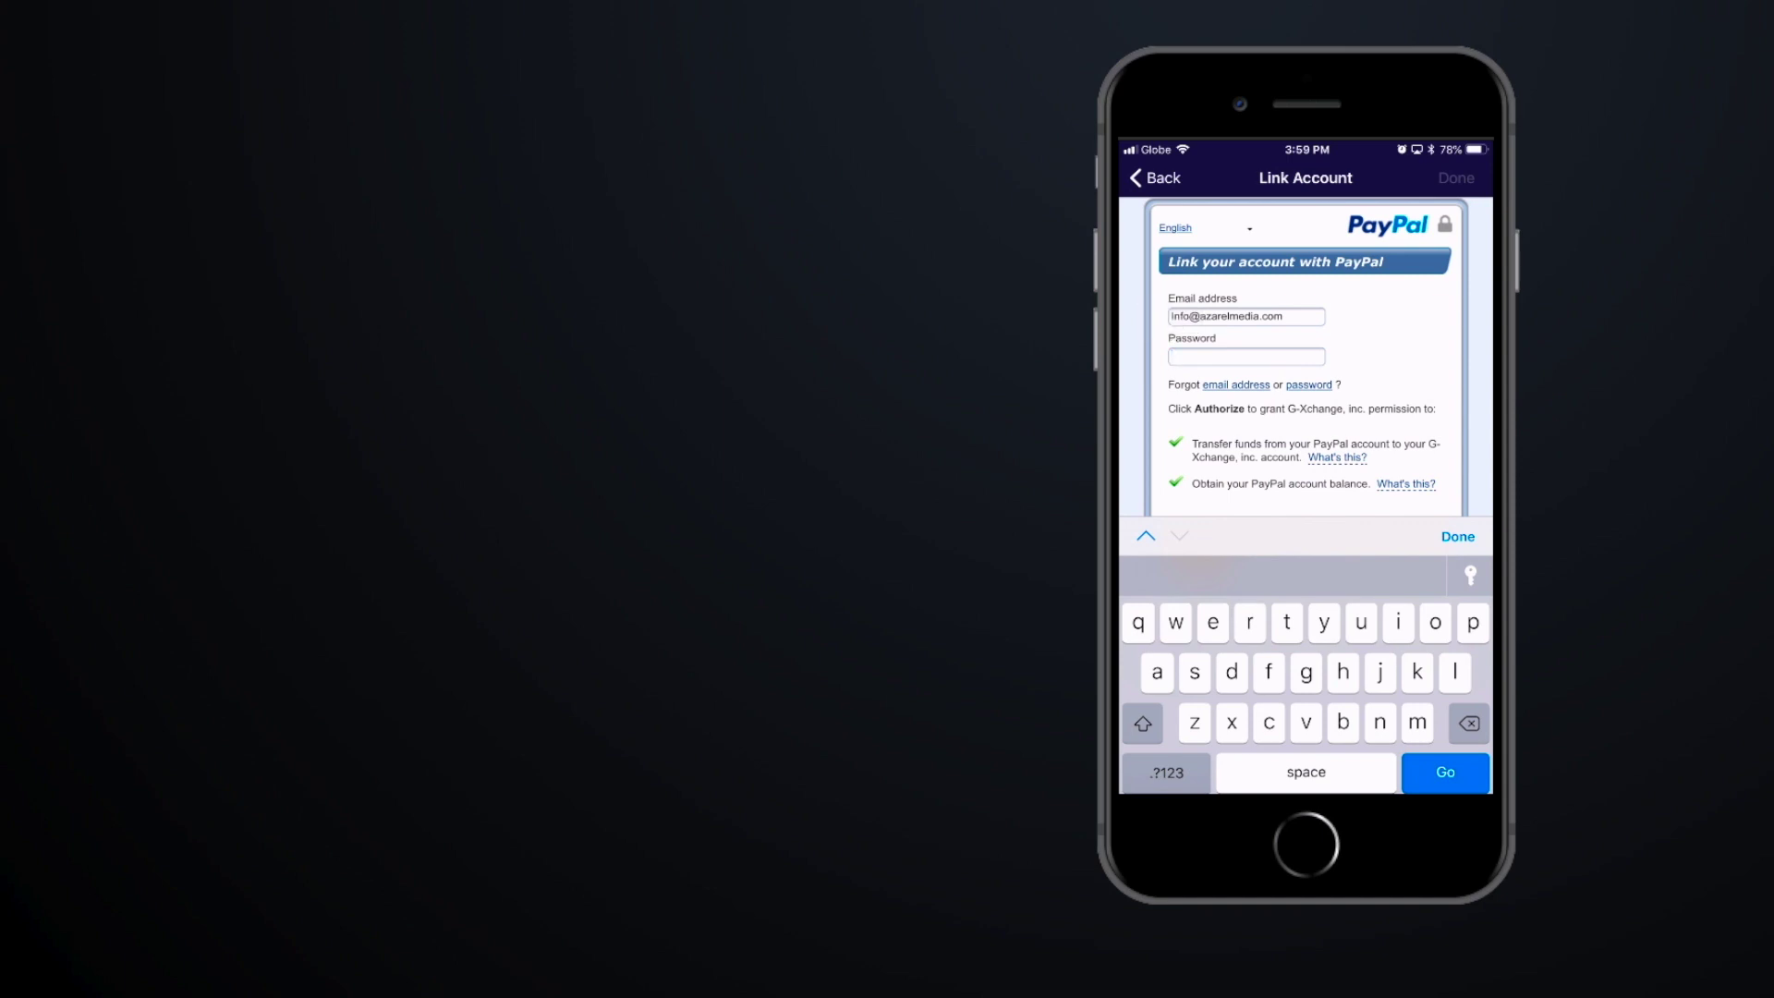
{"action": "left_click", "coordinate": [1246, 358]}
{"action": "left_click", "coordinate": [1172, 317]}
{"action": "left_click", "coordinate": [1445, 772]}
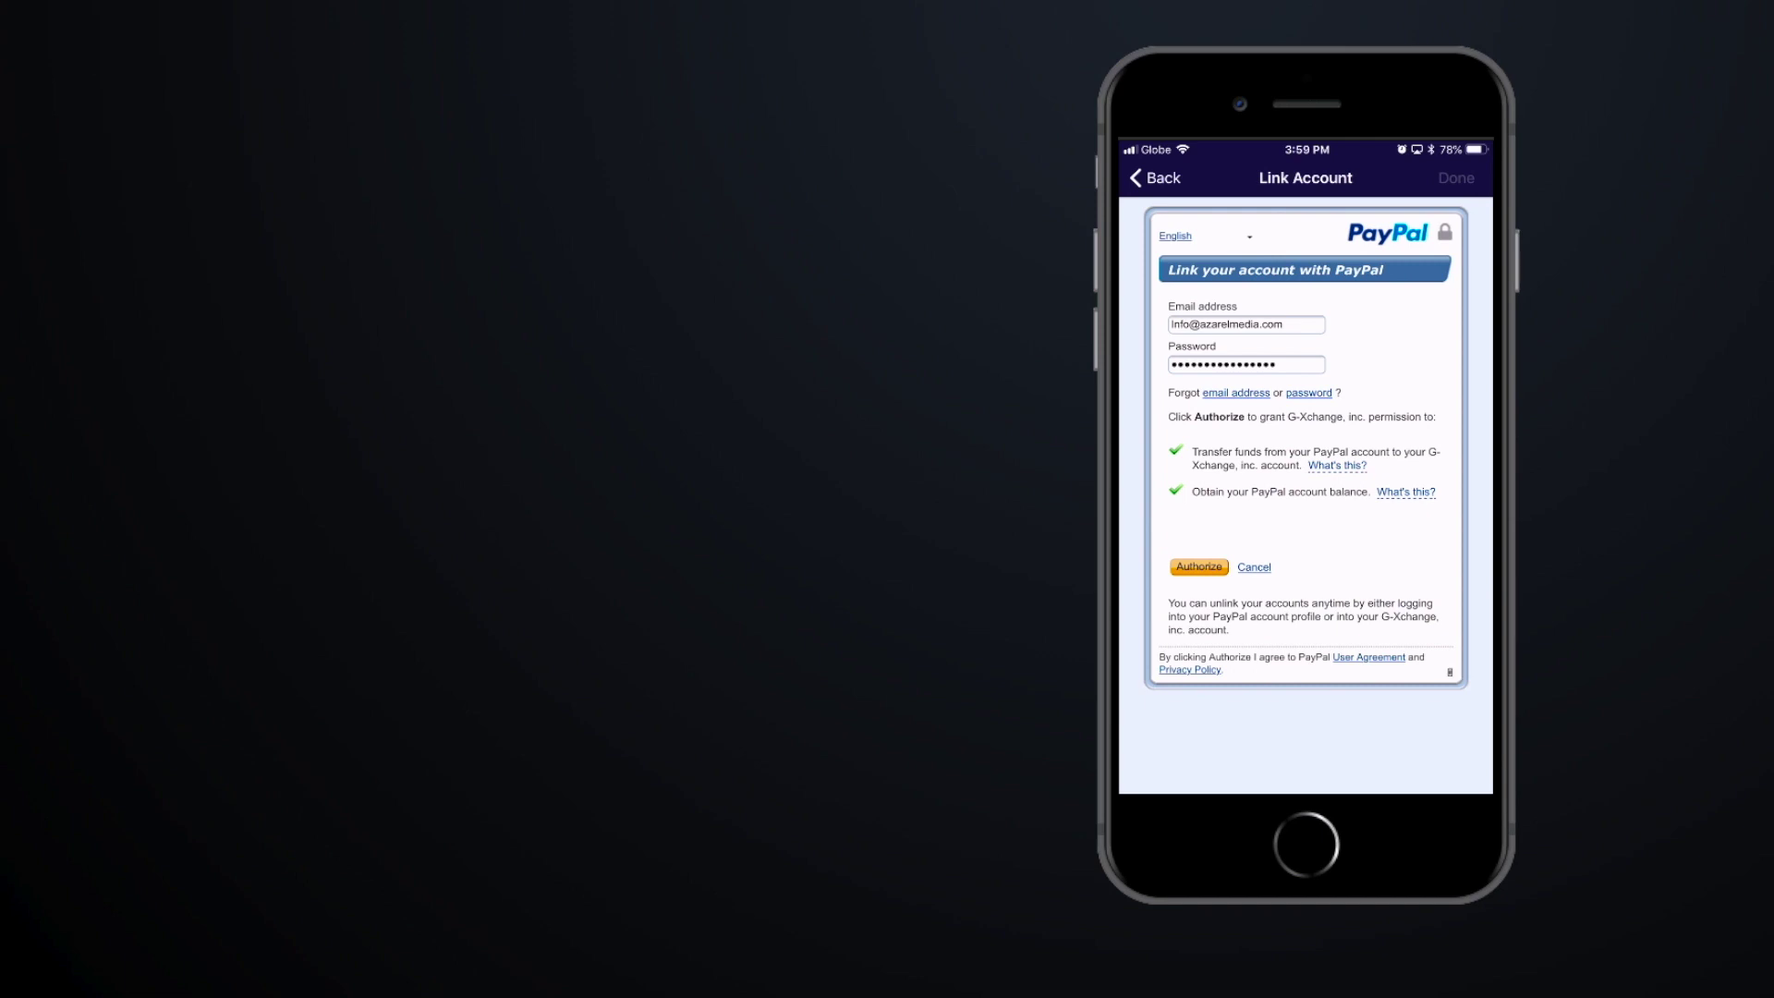
Step: Review and close the PayPal linking confirmation, finish the account linking and return to the GCash home screen
{"action": "scroll", "coordinate": [1306, 499], "scroll_direction": "right", "scroll_amount": 2}
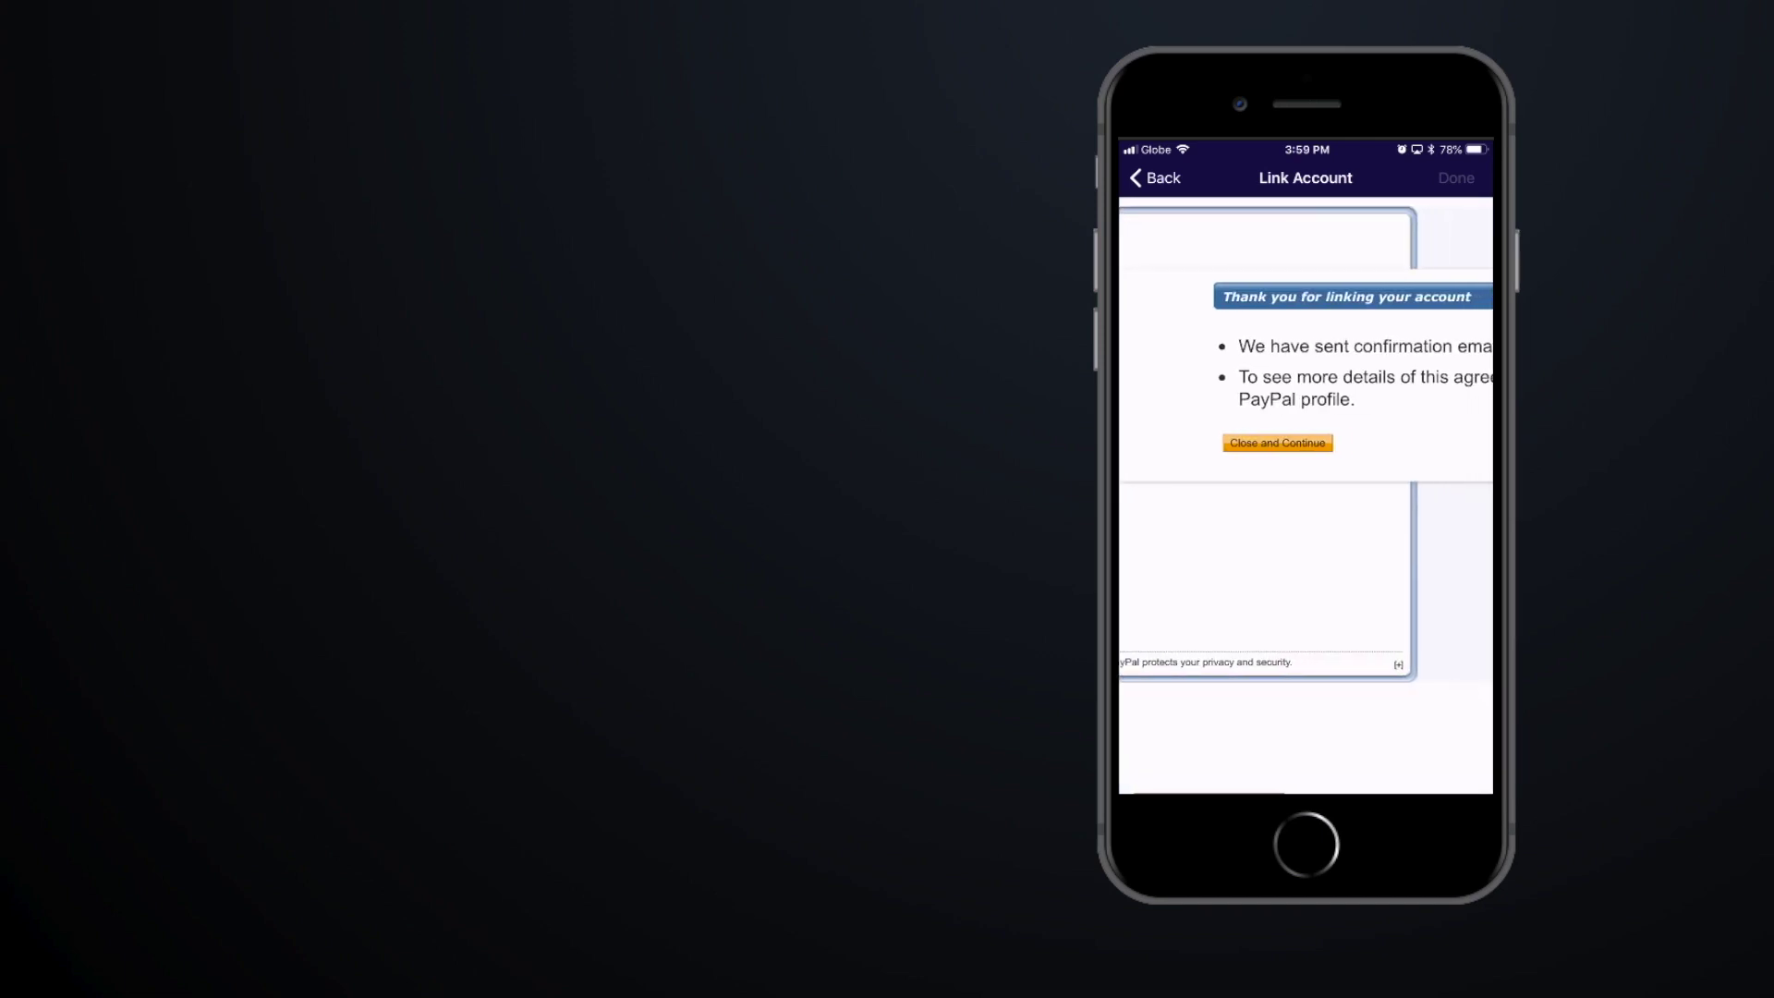
{"action": "scroll", "coordinate": [1305, 443], "scroll_direction": "right", "scroll_amount": 3}
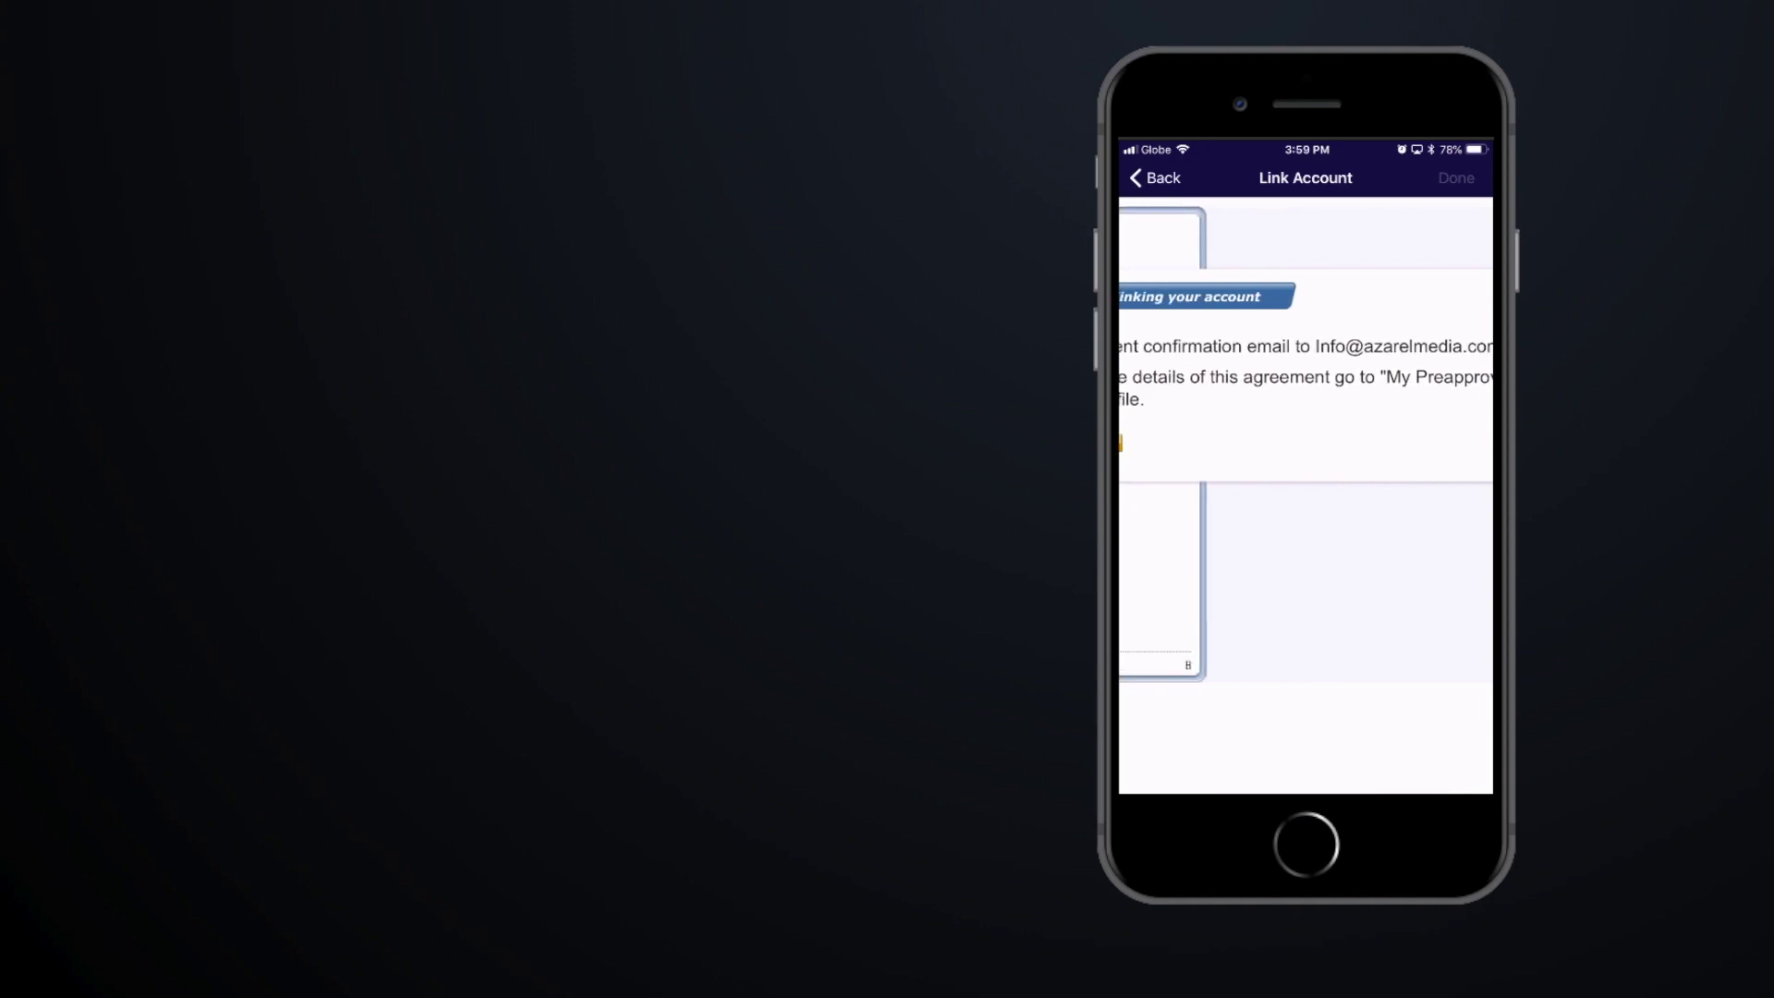
{"action": "scroll", "coordinate": [1305, 444], "scroll_direction": "left", "scroll_amount": 3}
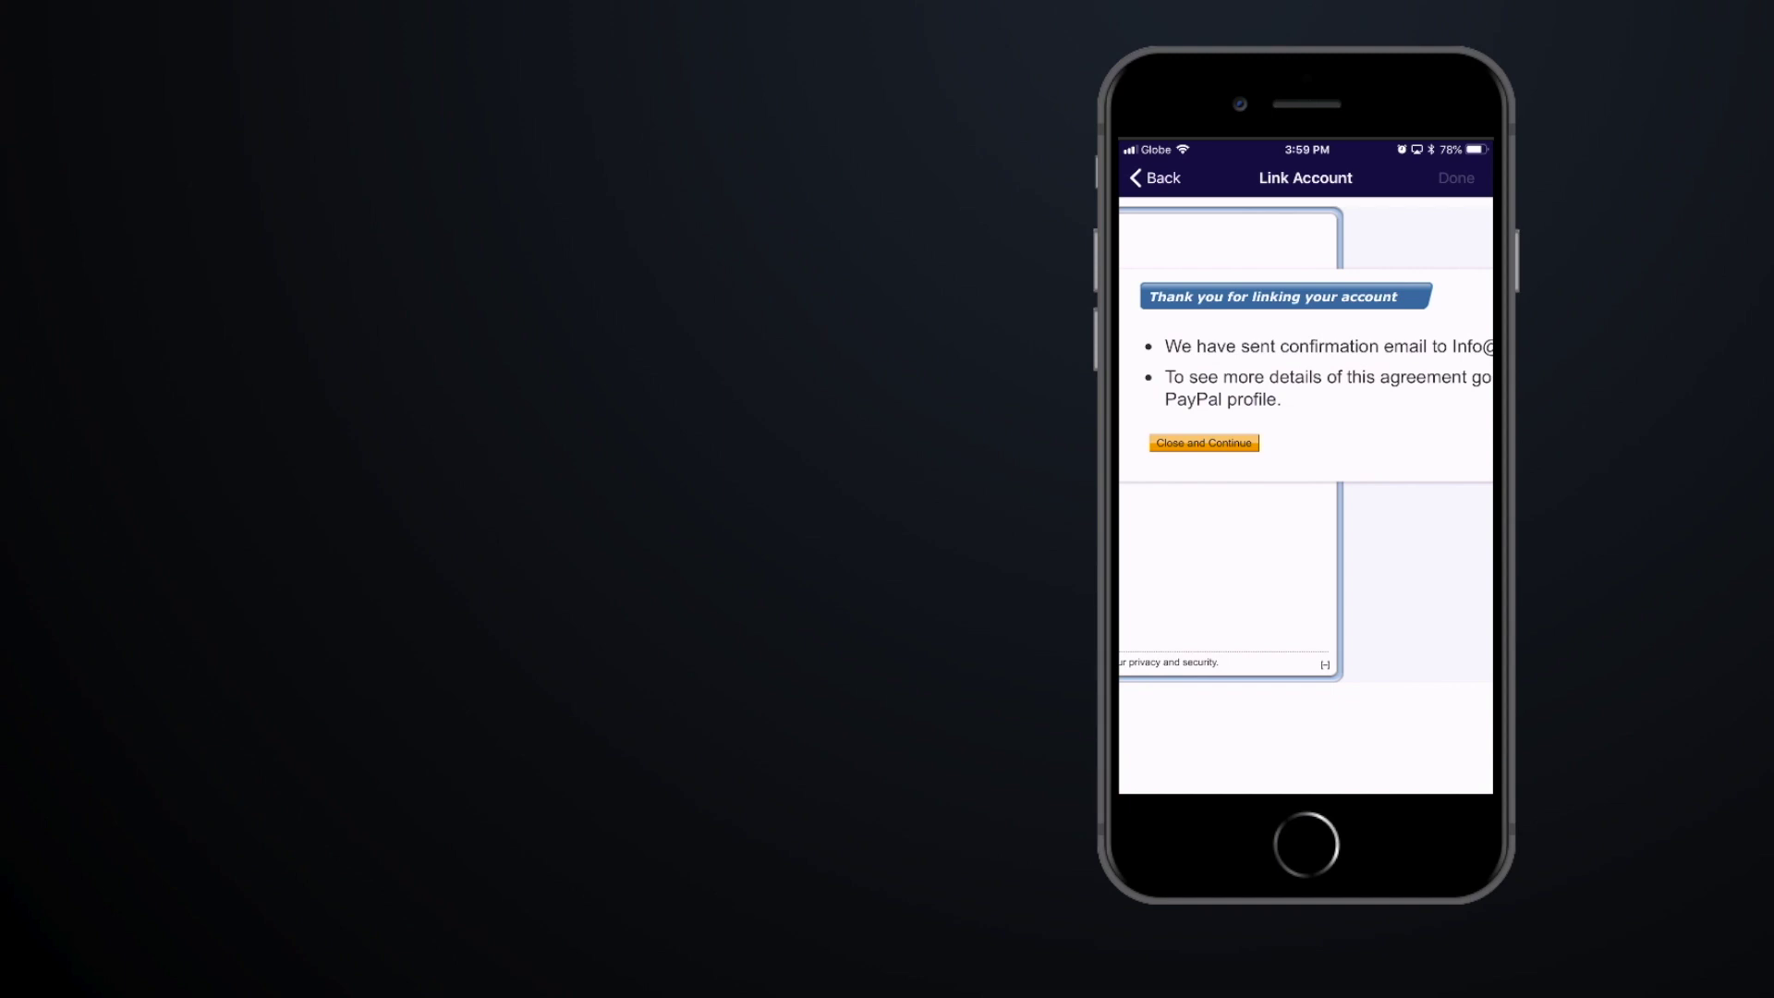
{"action": "left_click", "coordinate": [1203, 443]}
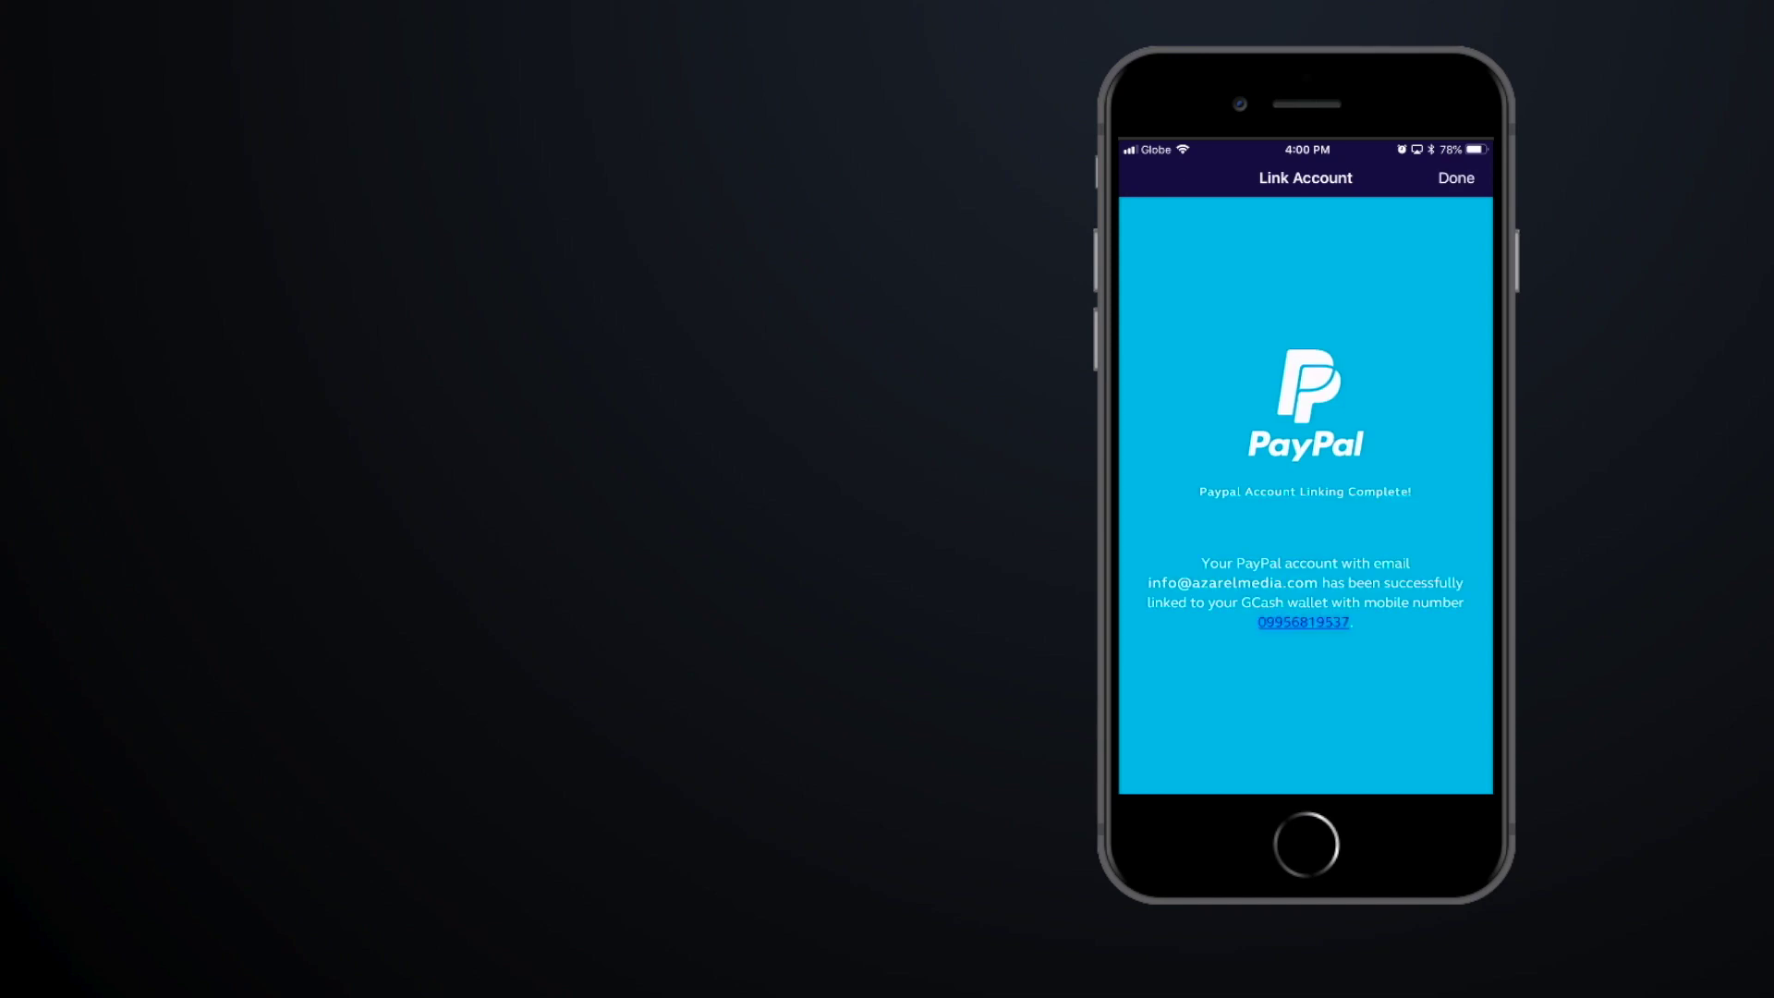
{"action": "left_click", "coordinate": [1455, 177]}
{"action": "left_click", "coordinate": [1153, 176]}
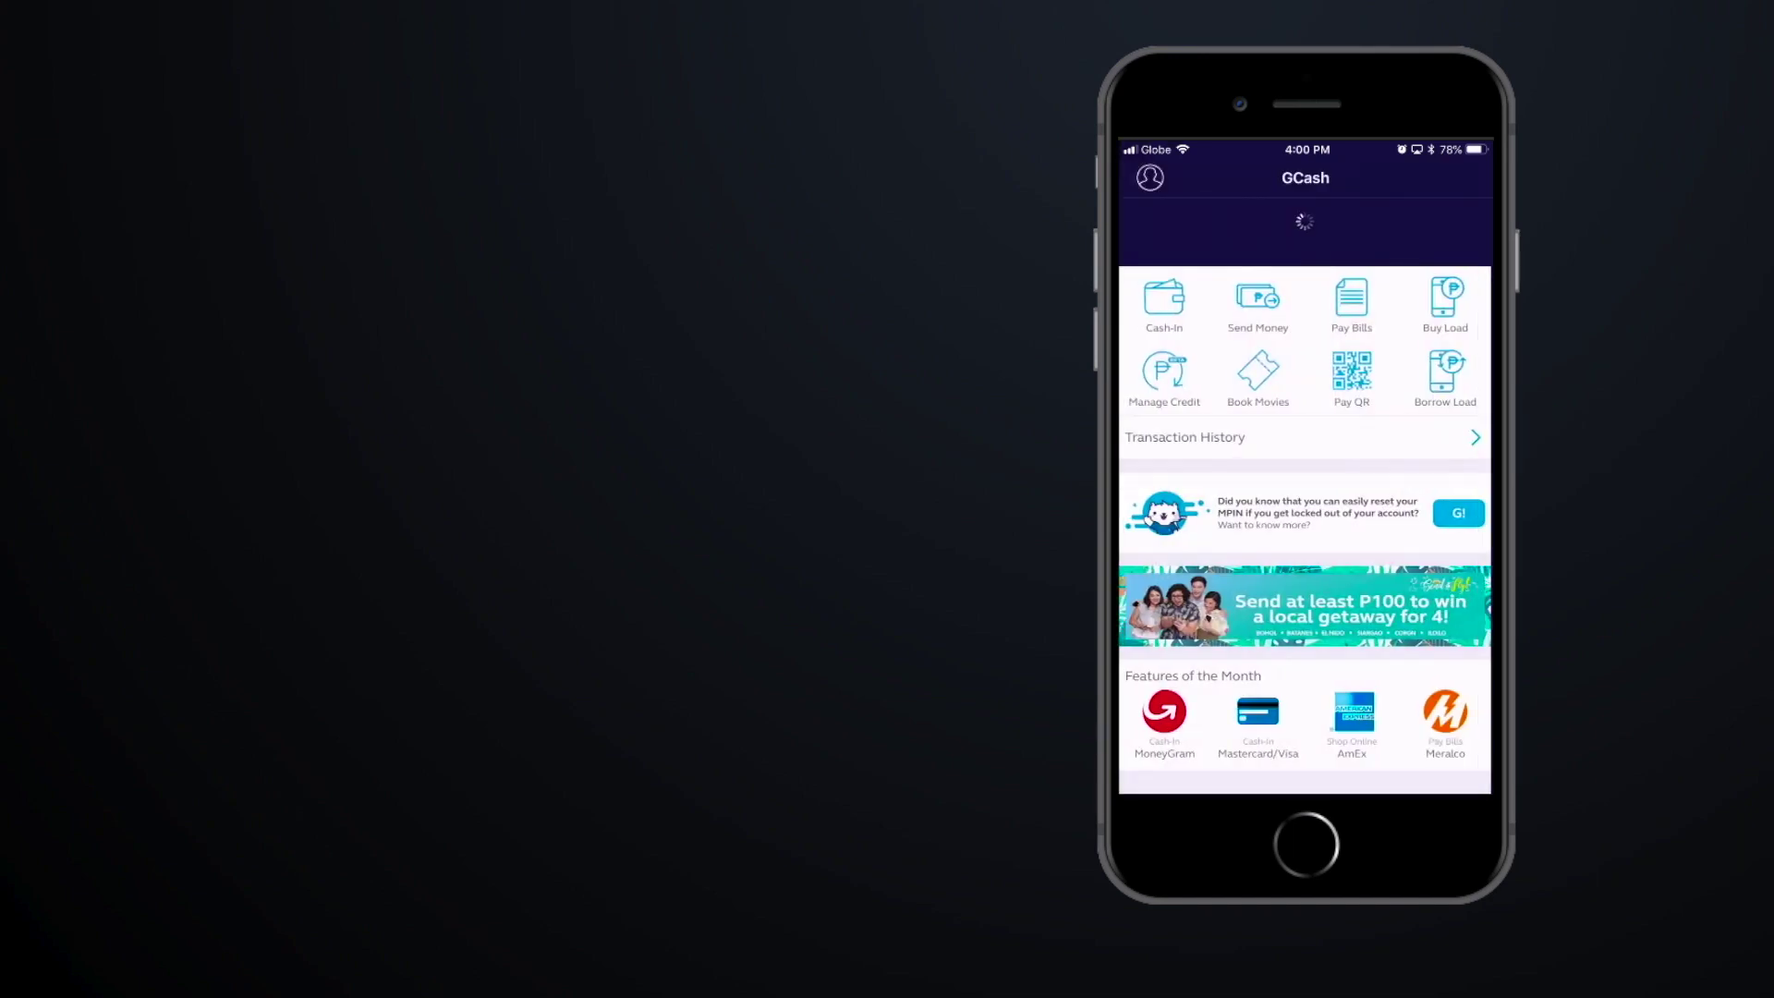
Step: Cash in AUD 280 from the PayPal balance to GCash, confirm the transfer and return to the home screen
{"action": "left_click", "coordinate": [1165, 305]}
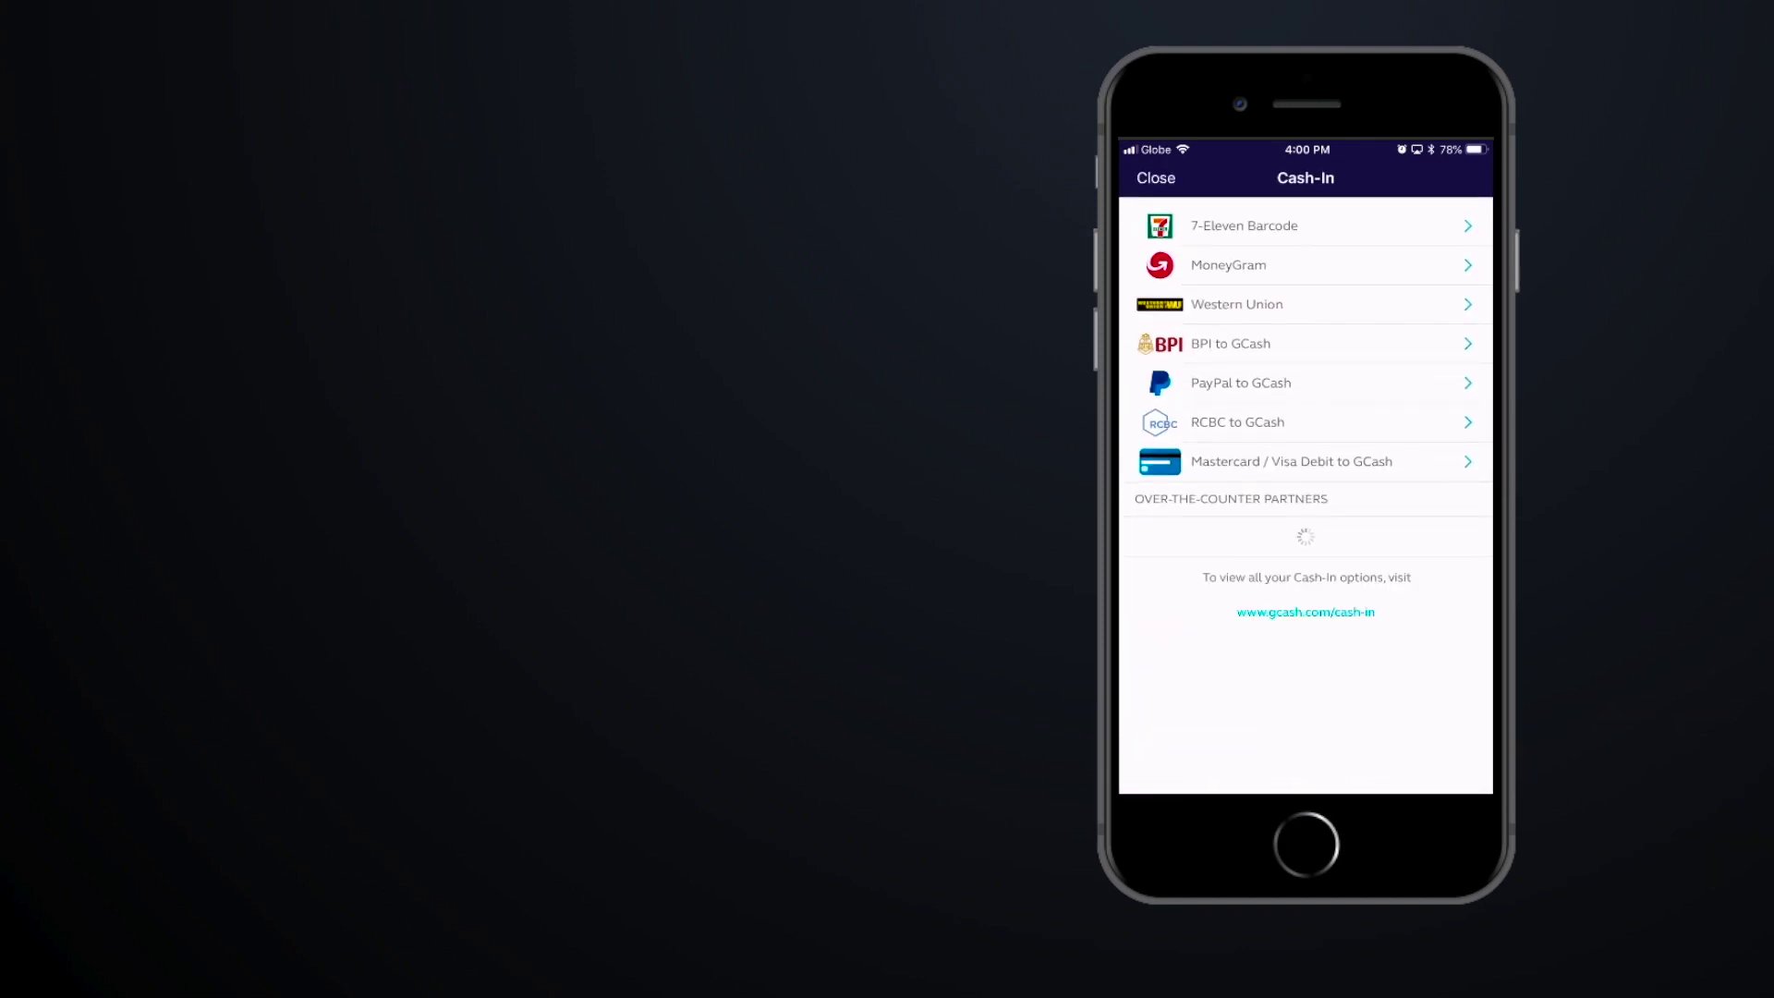
{"action": "left_click", "coordinate": [1305, 383]}
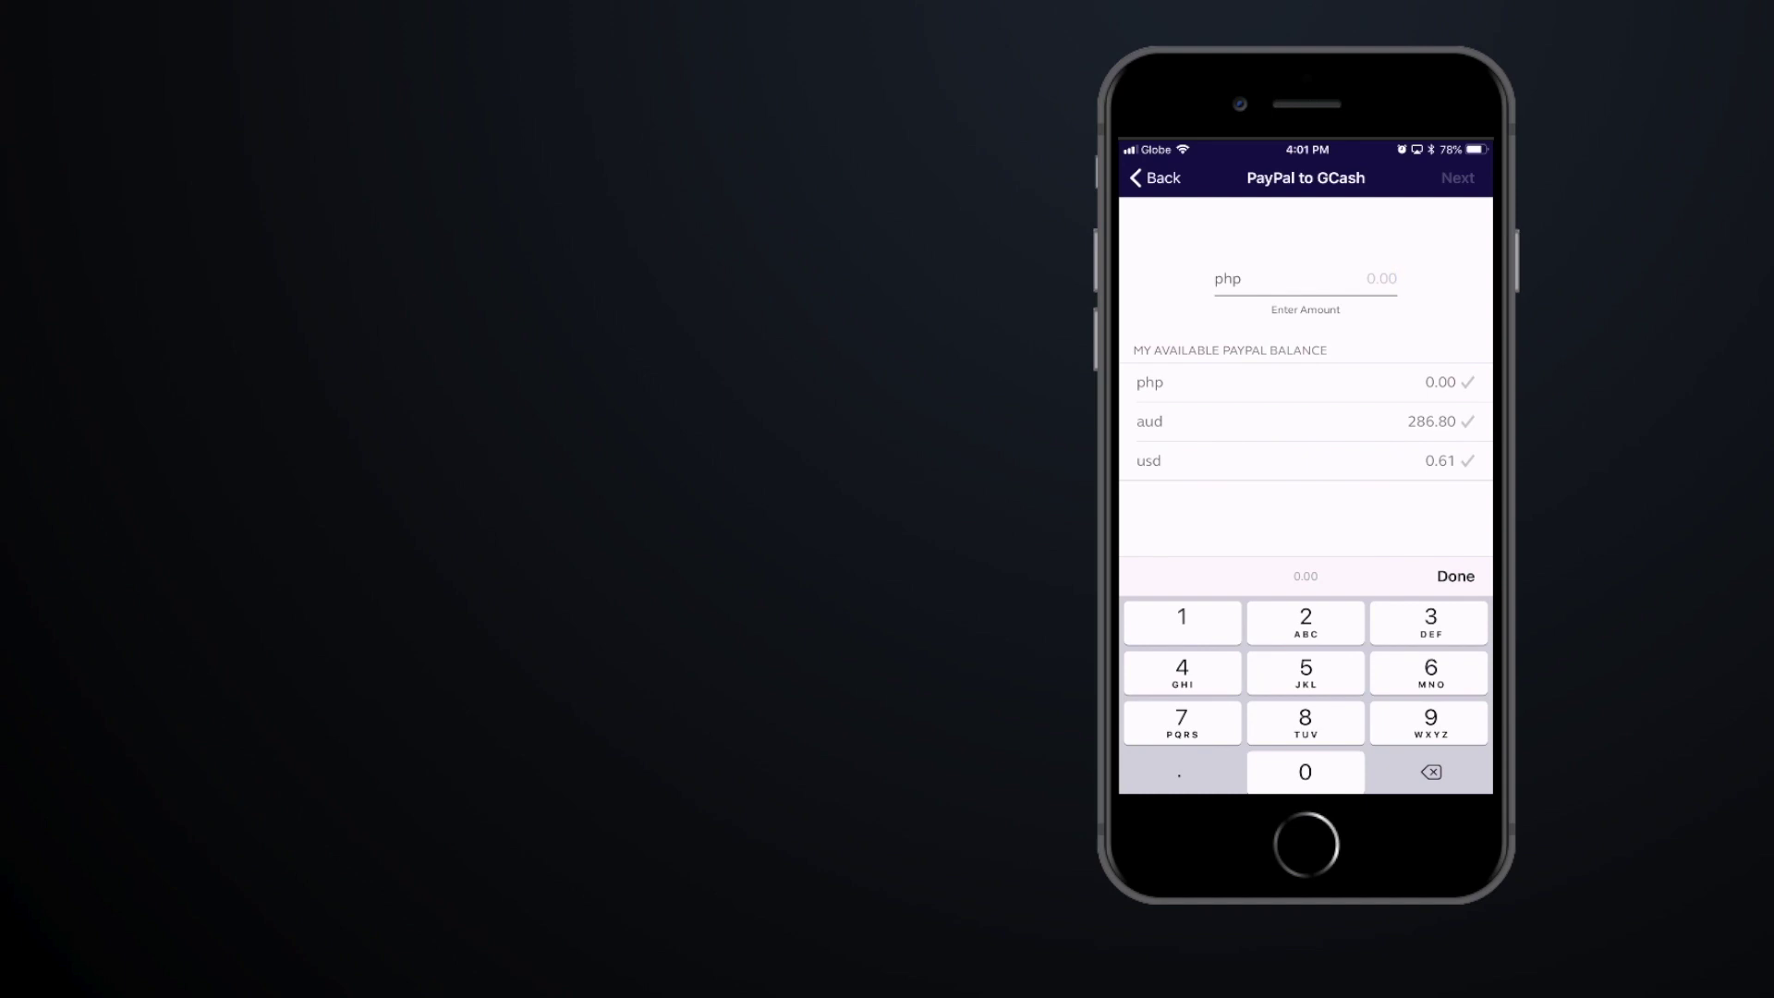
{"action": "left_click", "coordinate": [1467, 421]}
{"action": "left_click", "coordinate": [1380, 279]}
{"action": "type", "text": "280"}
{"action": "left_click", "coordinate": [1457, 177]}
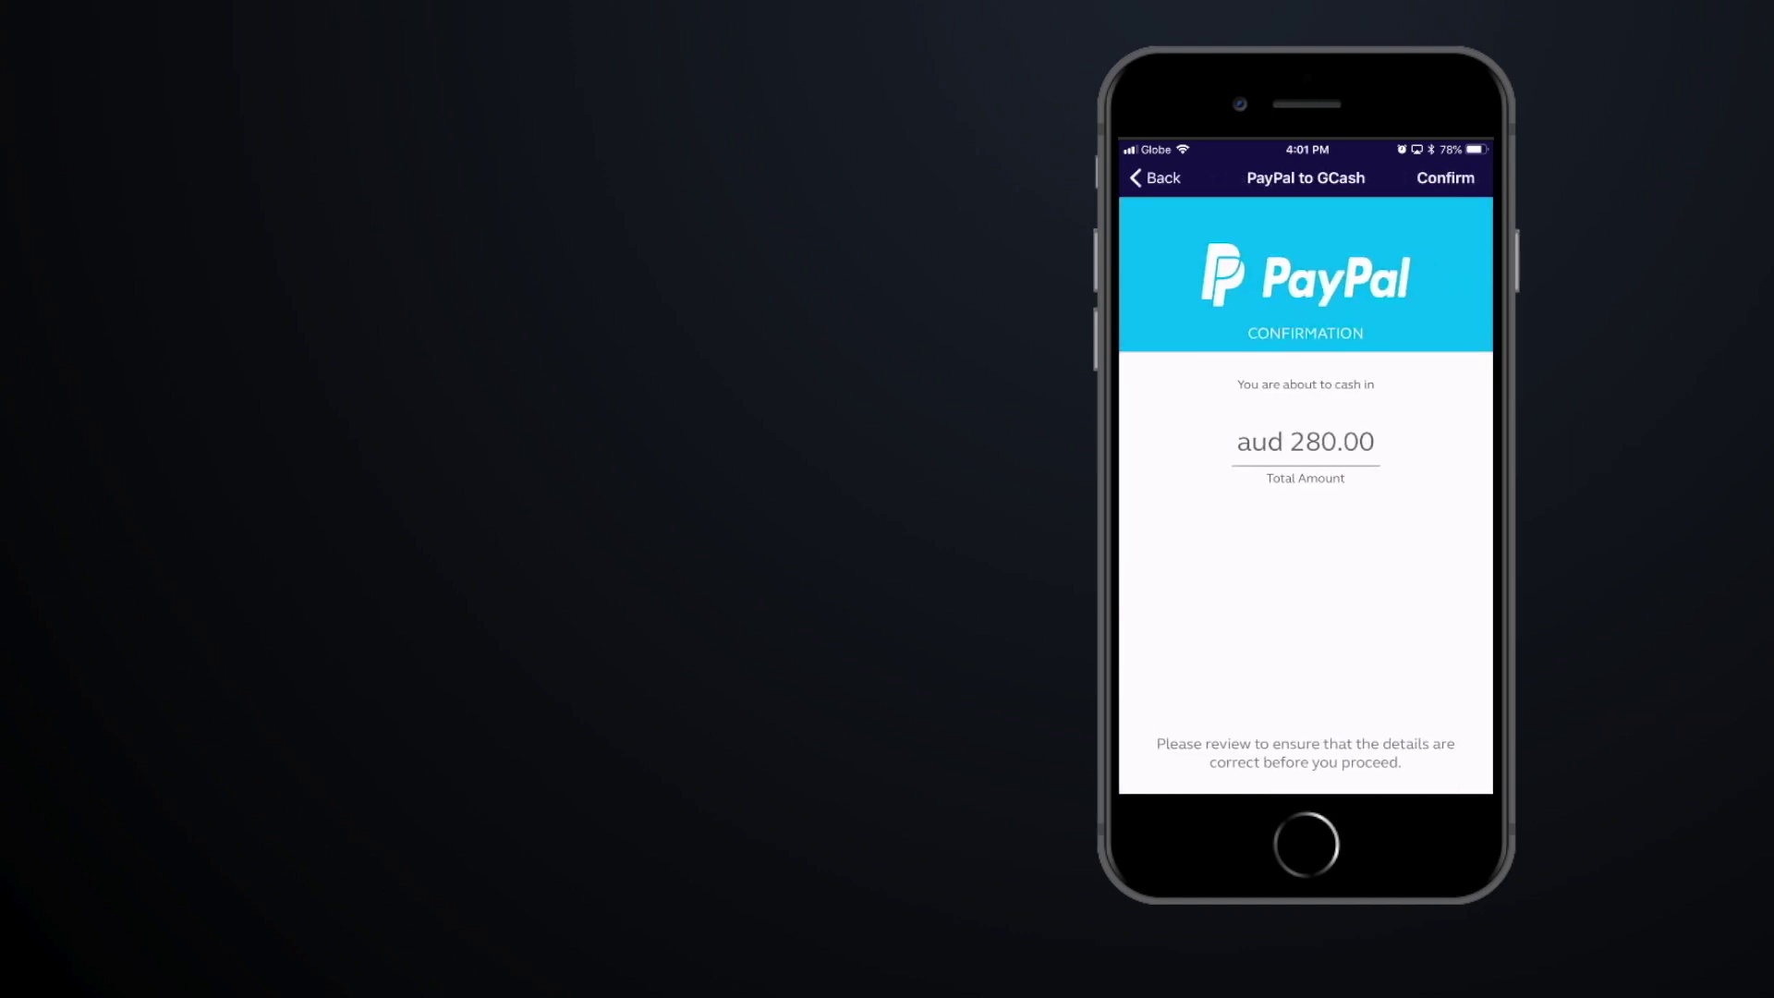
{"action": "left_click", "coordinate": [1446, 178]}
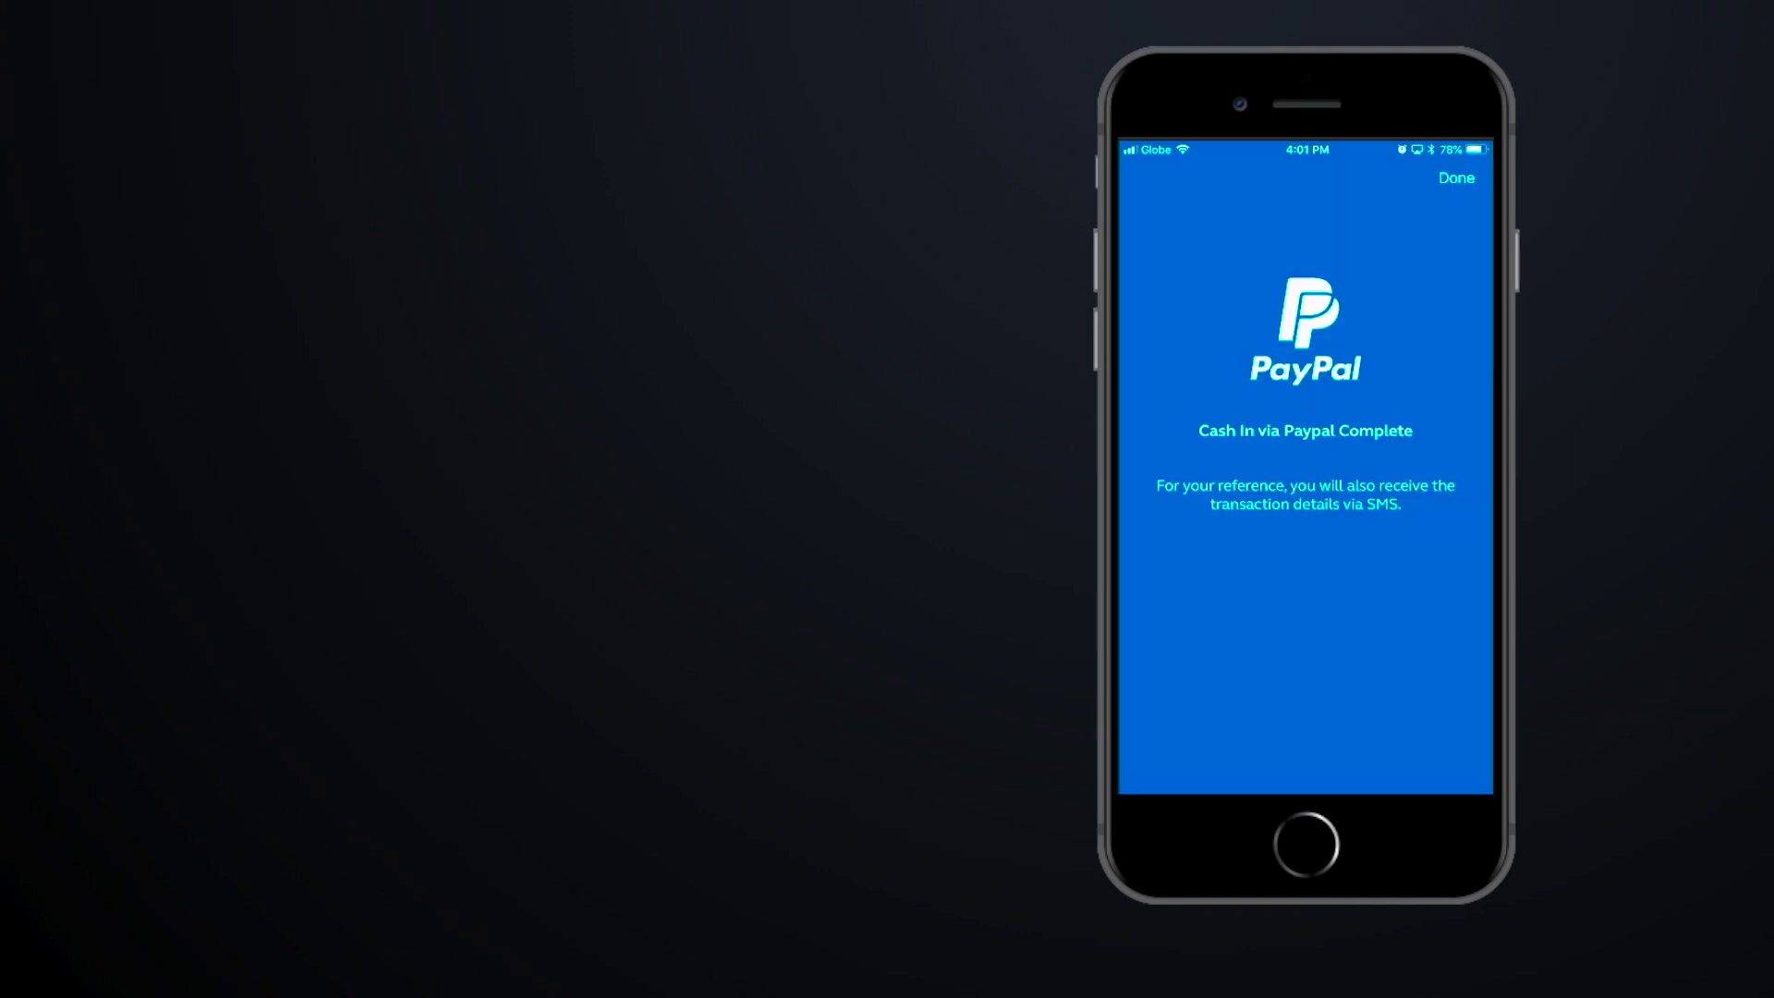
{"action": "left_click", "coordinate": [1457, 177]}
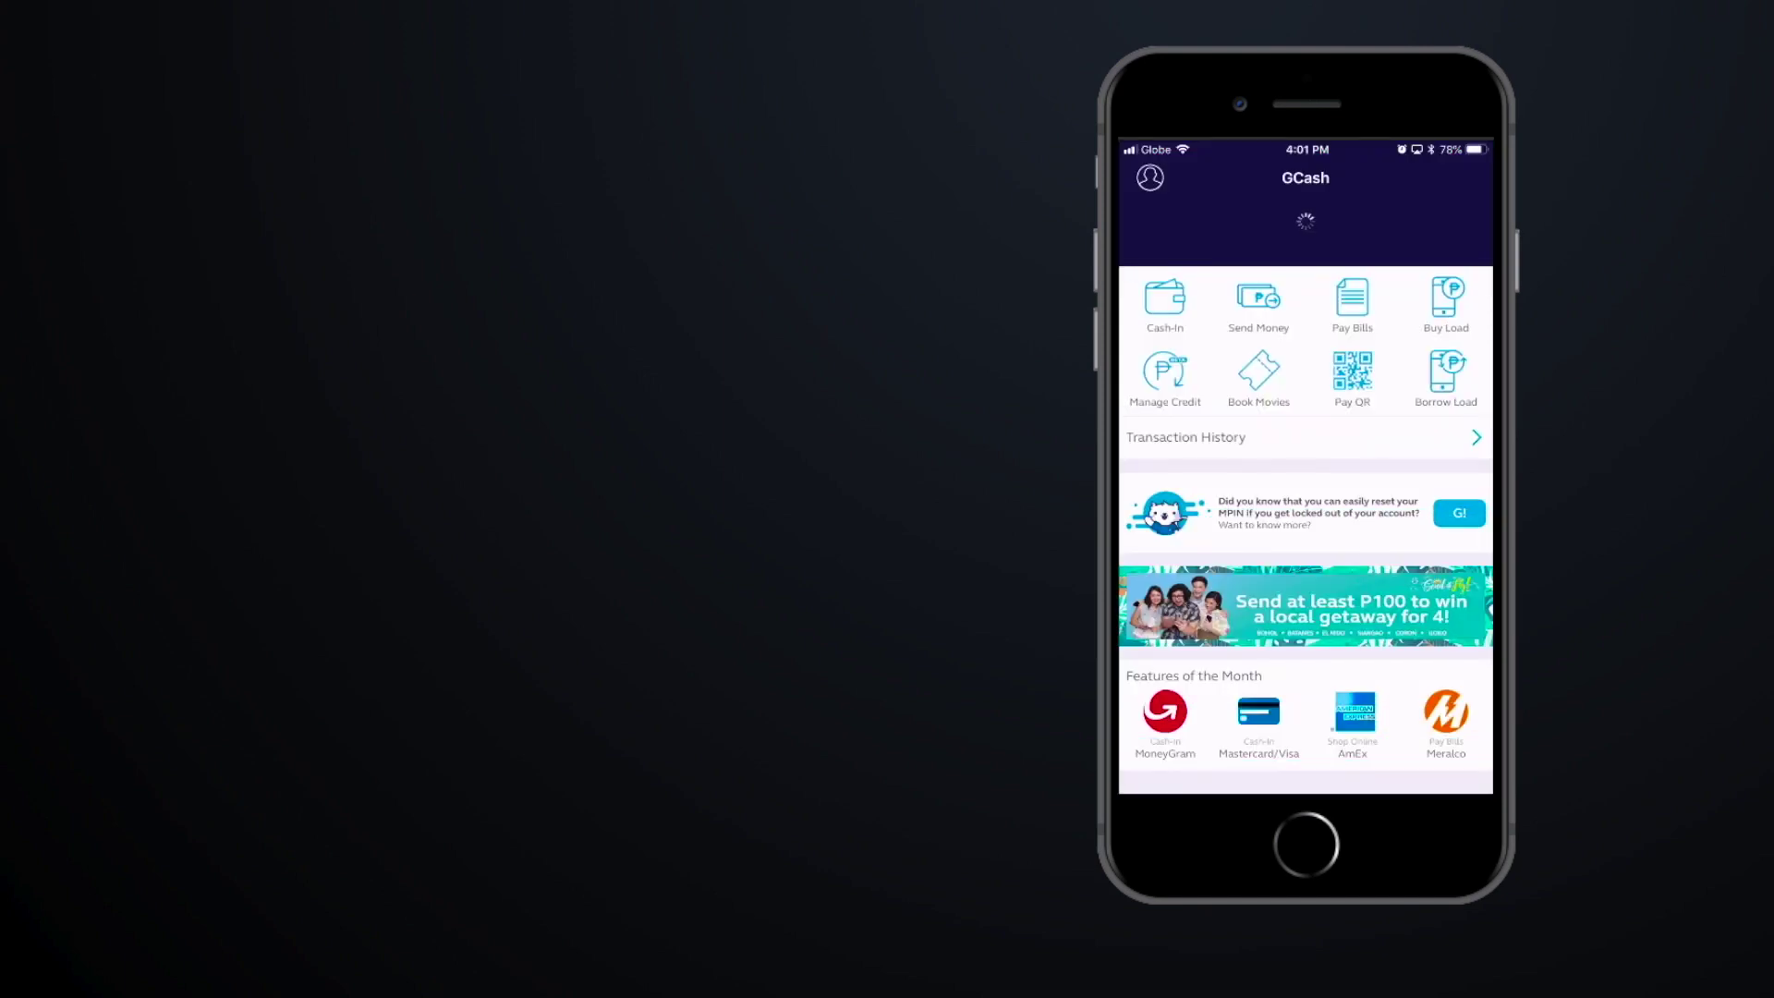